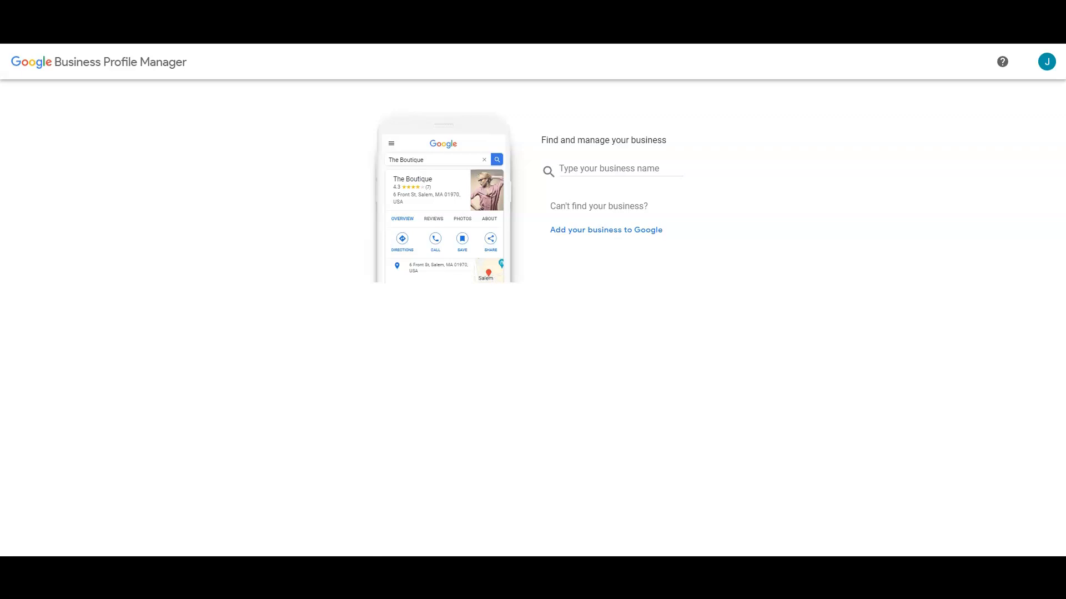
Step: Start a new business profile named Longhorn Remodeling
left_click(600, 169)
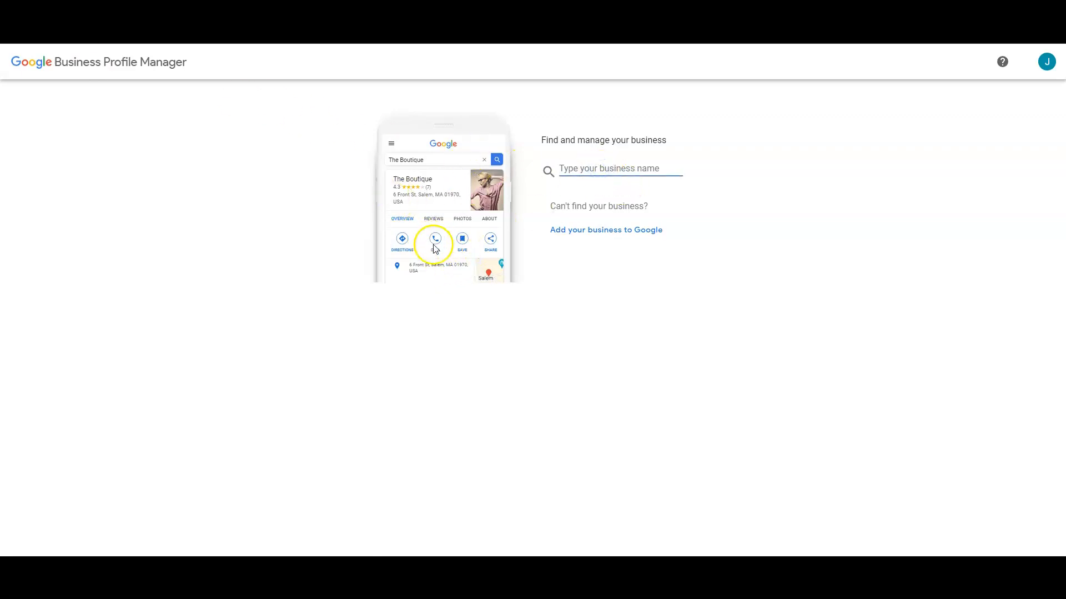
type("Longhorn Remodeling")
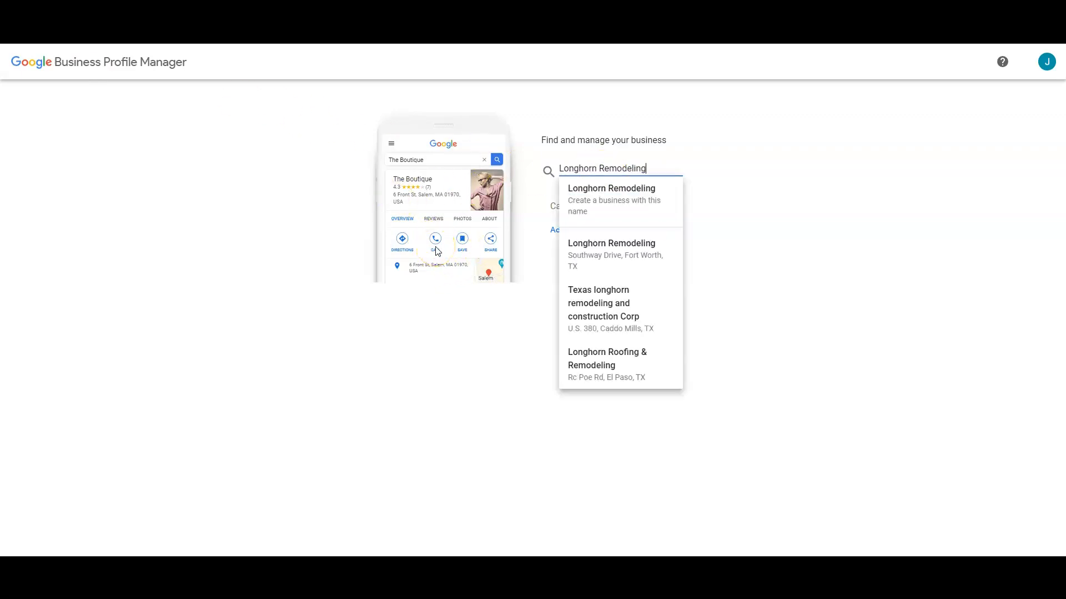
left_click(647, 199)
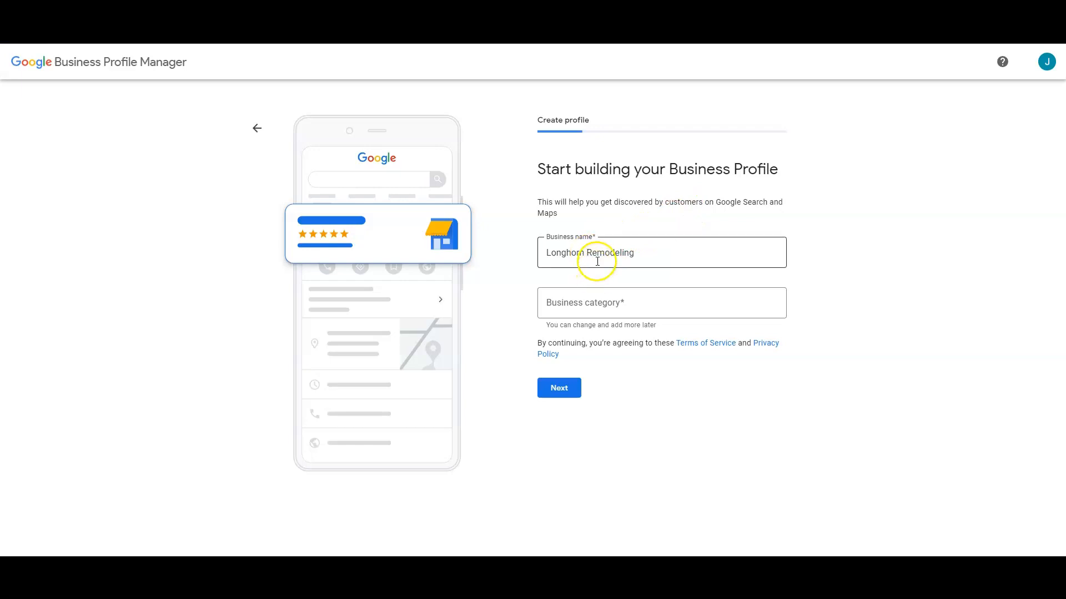
Step: Set the business category to Remodeler after searching 'Remodeling'
left_click(607, 303)
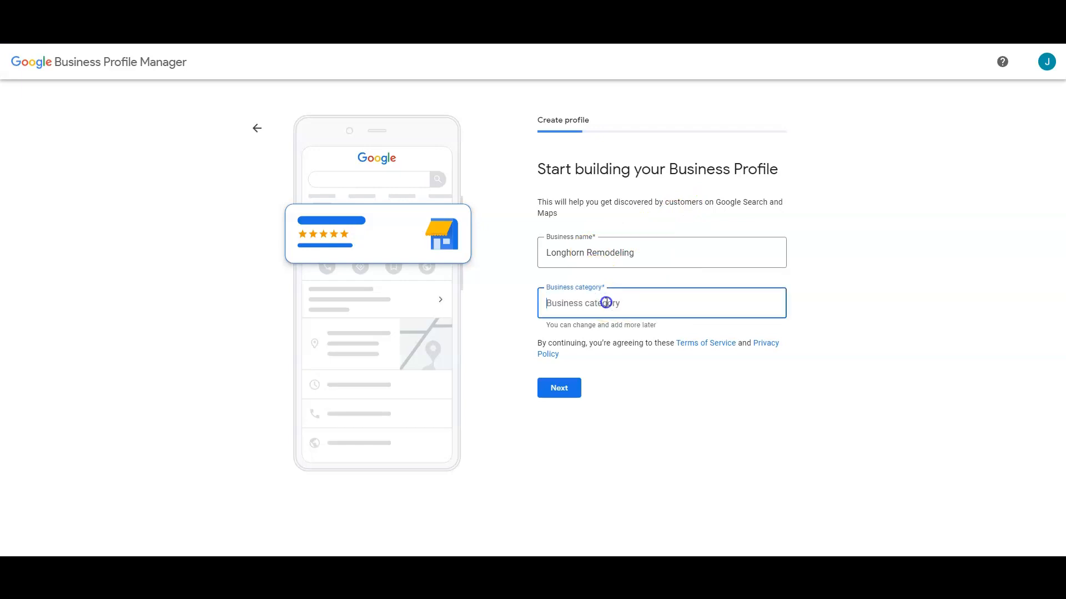
type("Remode")
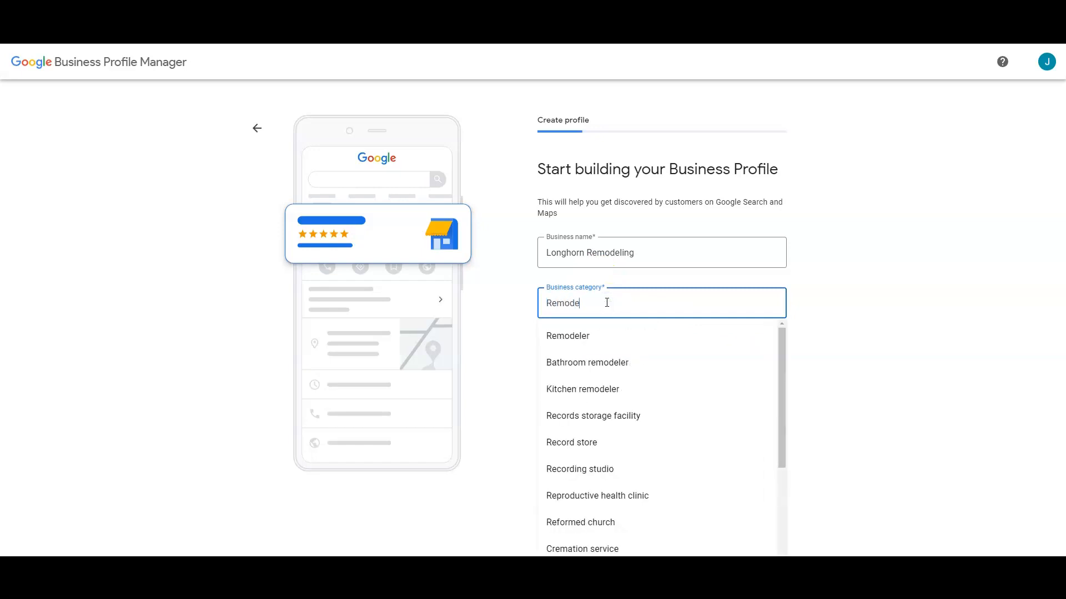
type("ling")
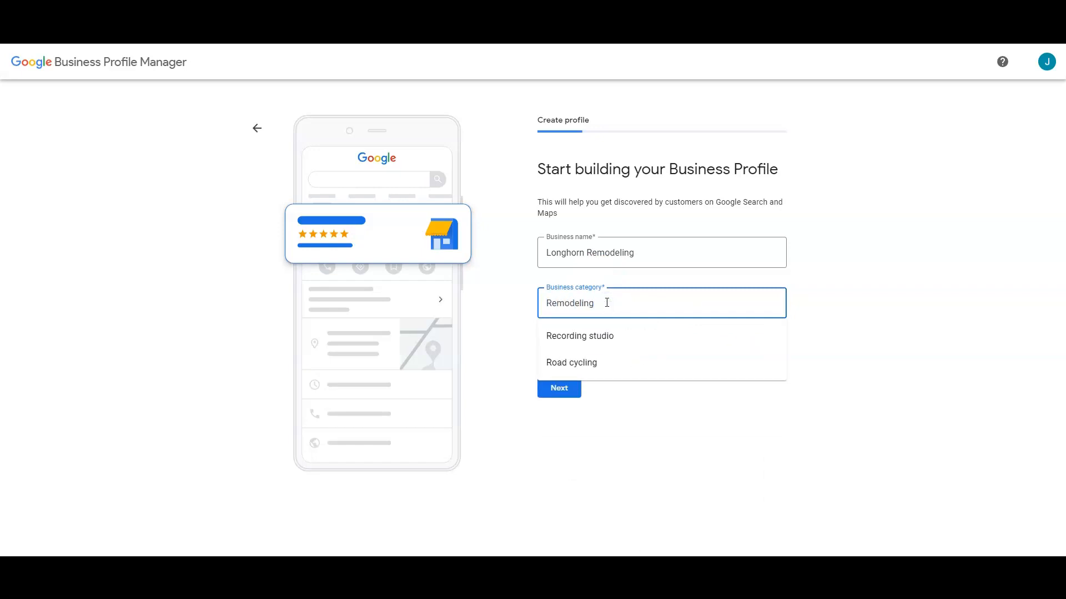
key("BackSpace")
key("BackSpace")
left_click(585, 344)
left_click(556, 392)
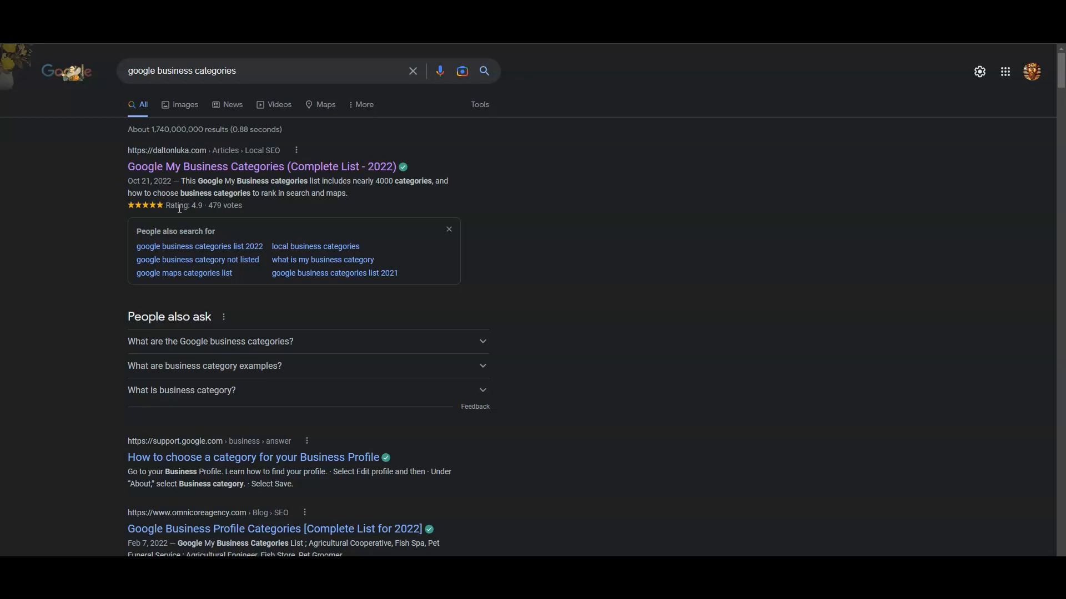
Step: Browse the DaltonLuka list of Google business categories, then return to the category entry
left_click(245, 168)
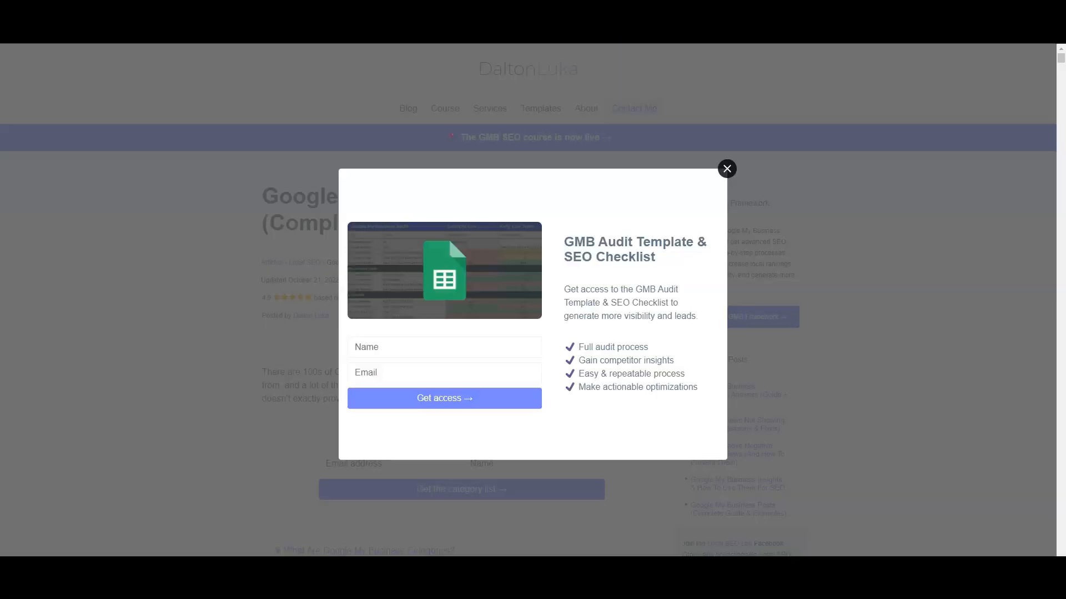
left_click(727, 169)
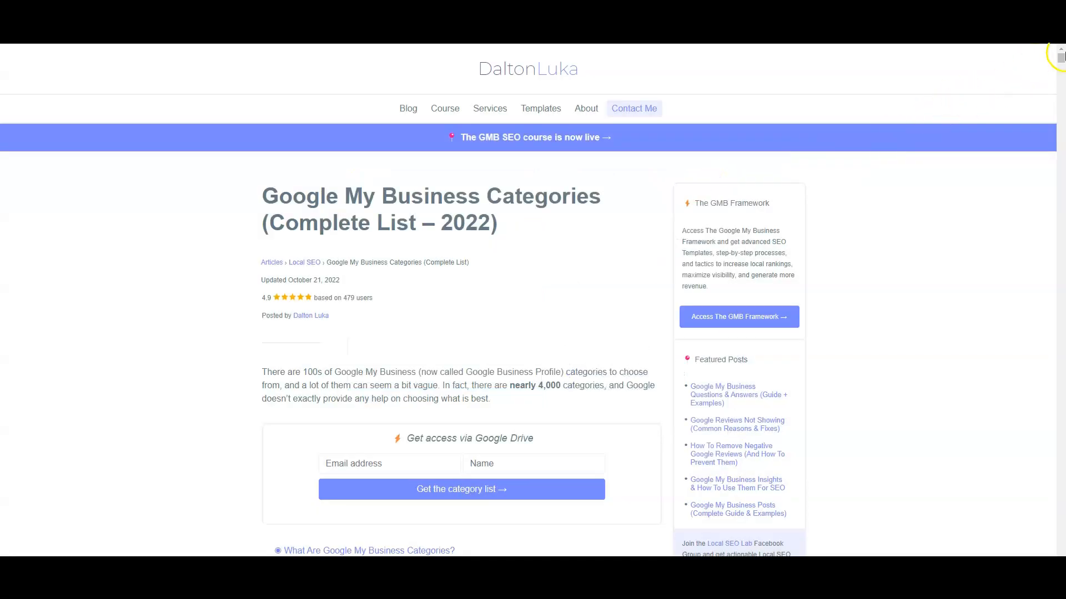
left_click_drag(1059, 56, 1054, 102)
scroll(388, 222, "down", 5)
scroll(316, 222, "down", 20)
scroll(327, 222, "down", 20)
scroll(326, 217, "down", 20)
scroll(342, 221, "down", 15)
scroll(341, 217, "down", 20)
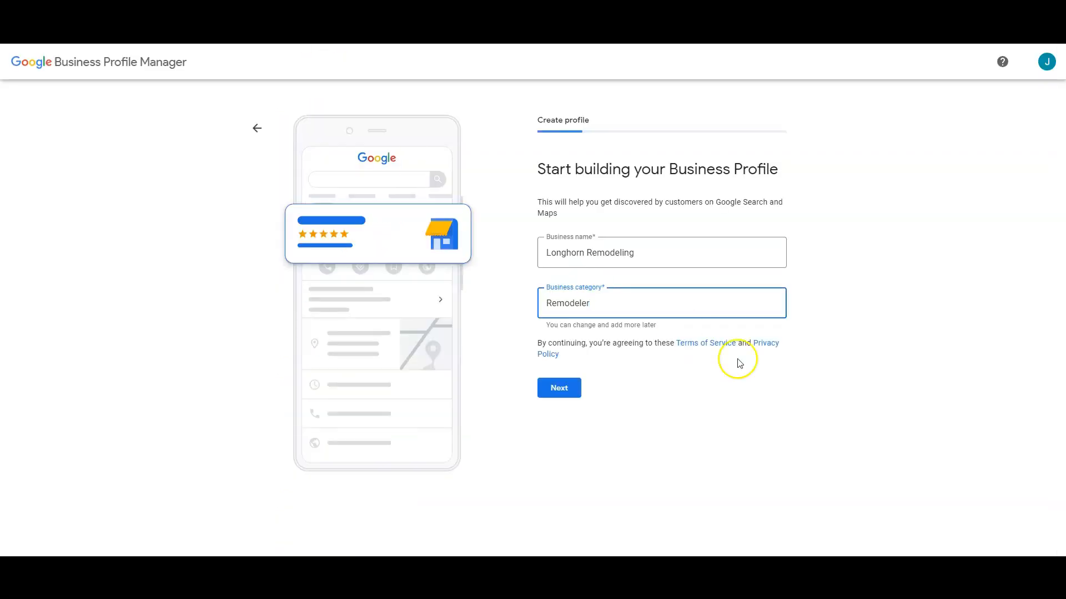
left_click(617, 302)
Step: Confirm the name and Remodeler category and answer Yes to a customer-visitable location
left_click(550, 399)
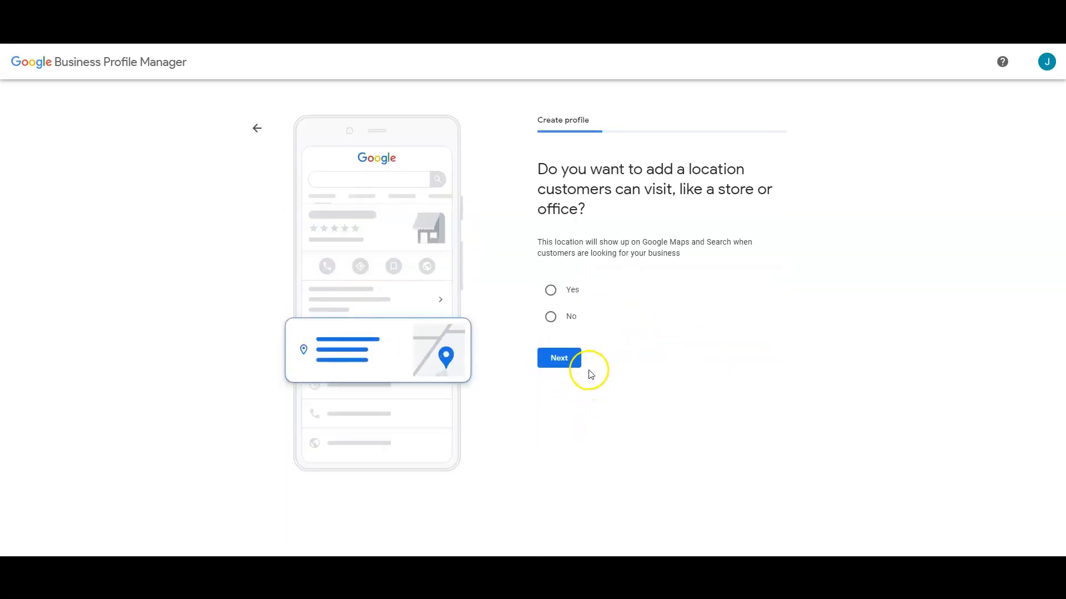
left_click(550, 294)
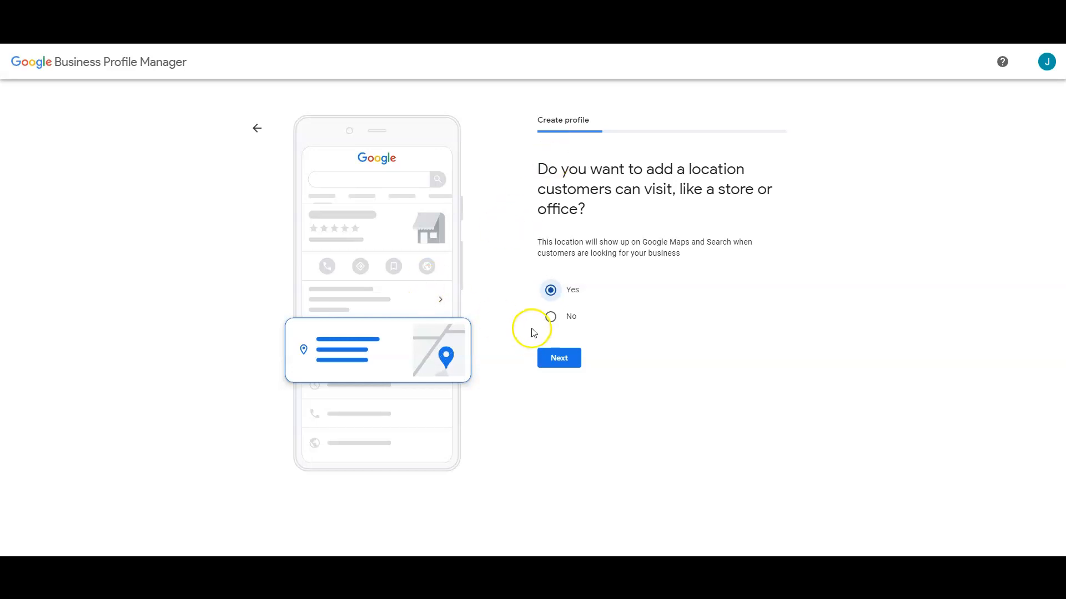
left_click(559, 358)
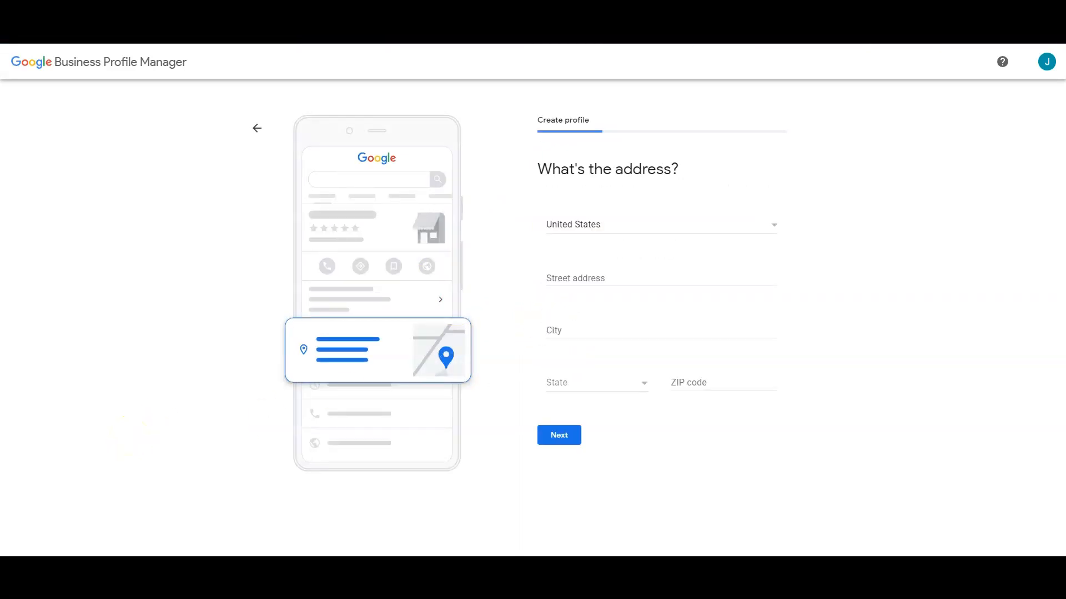
left_click(655, 530)
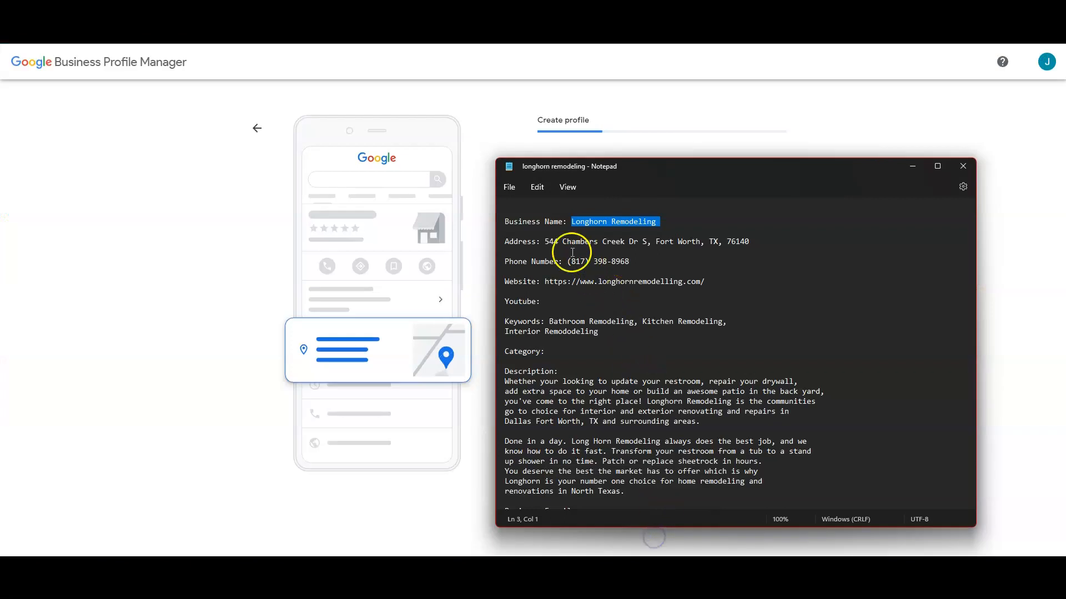
Step: Copy the business street address from the Longhorn Remodeling notes in Notepad
mouse_move(545, 242)
left_mouse_down()
mouse_move(555, 241)
mouse_move(550, 253)
left_mouse_up()
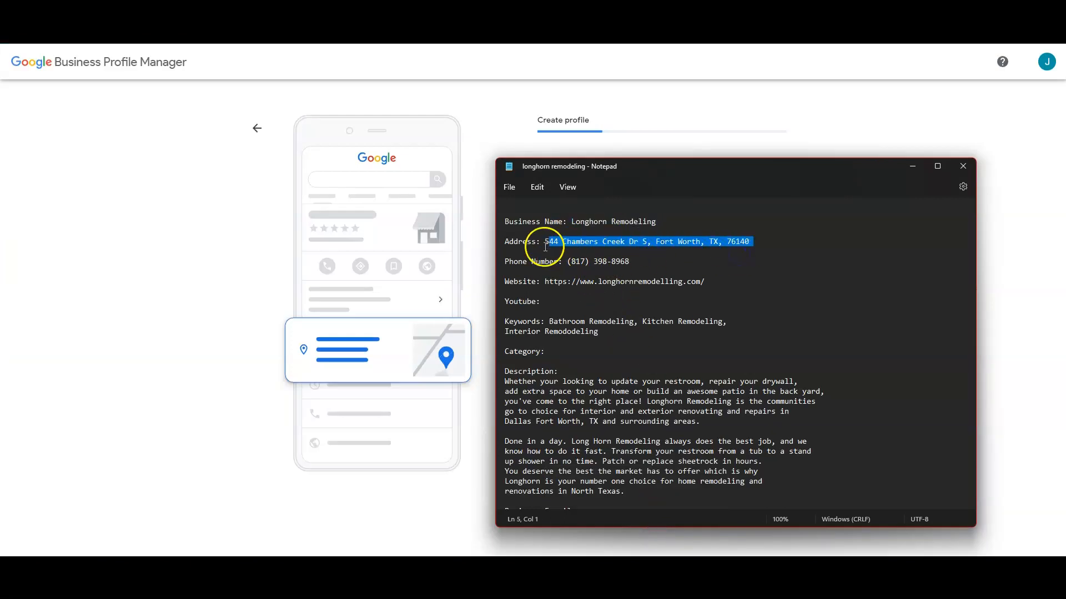
left_click_drag(740, 252, 754, 242)
key("ctrl+c")
left_click(651, 84)
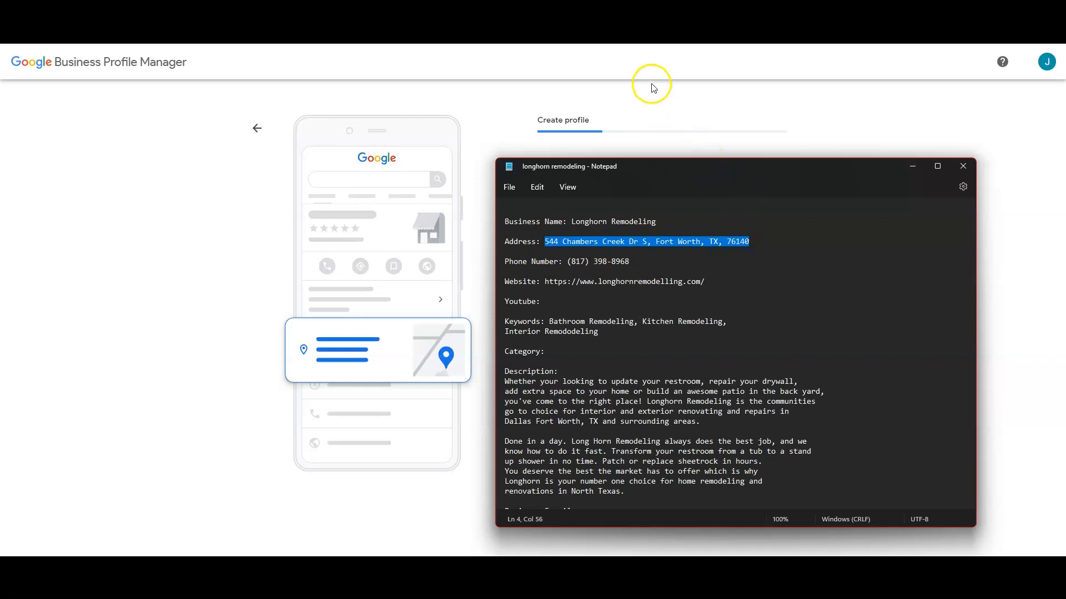
Step: Paste the street address and accept the suggestion to fill city, state and ZIP
left_click(587, 276)
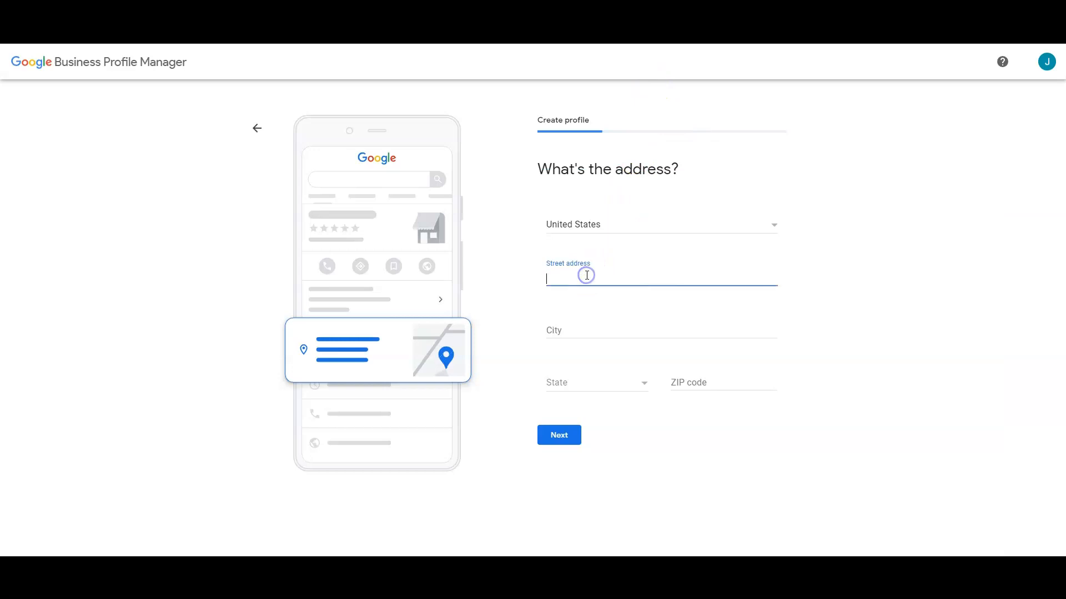
key("ctrl+v")
left_click(616, 294)
left_click(571, 434)
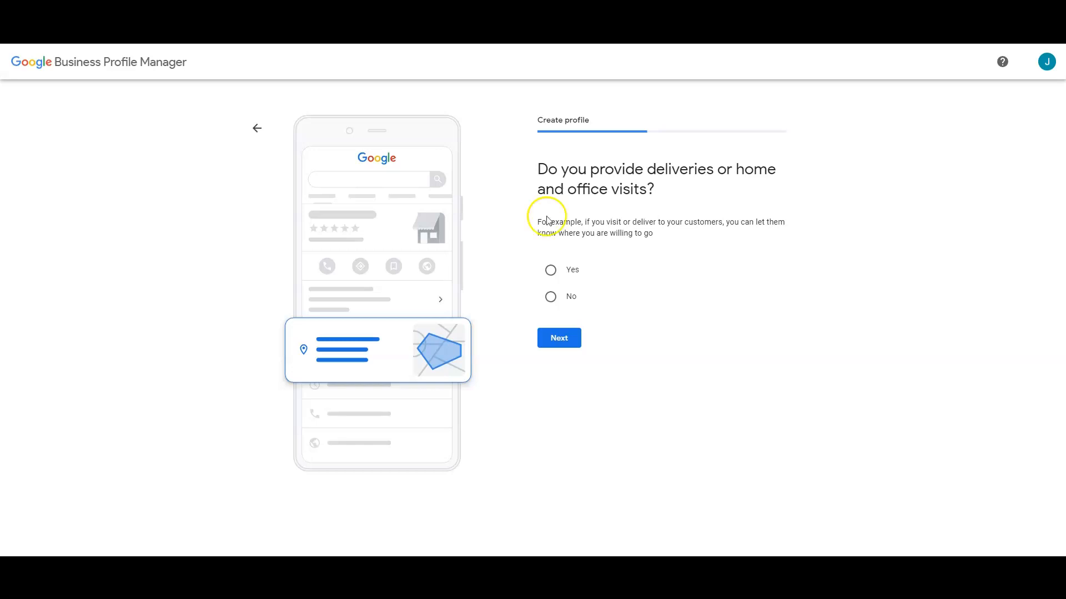
Step: Offer home visits and add service areas Dallas-Fort Worth Metropolitan Area, Fort Worth, TX and Tarrant County
left_click(550, 269)
left_click(567, 327)
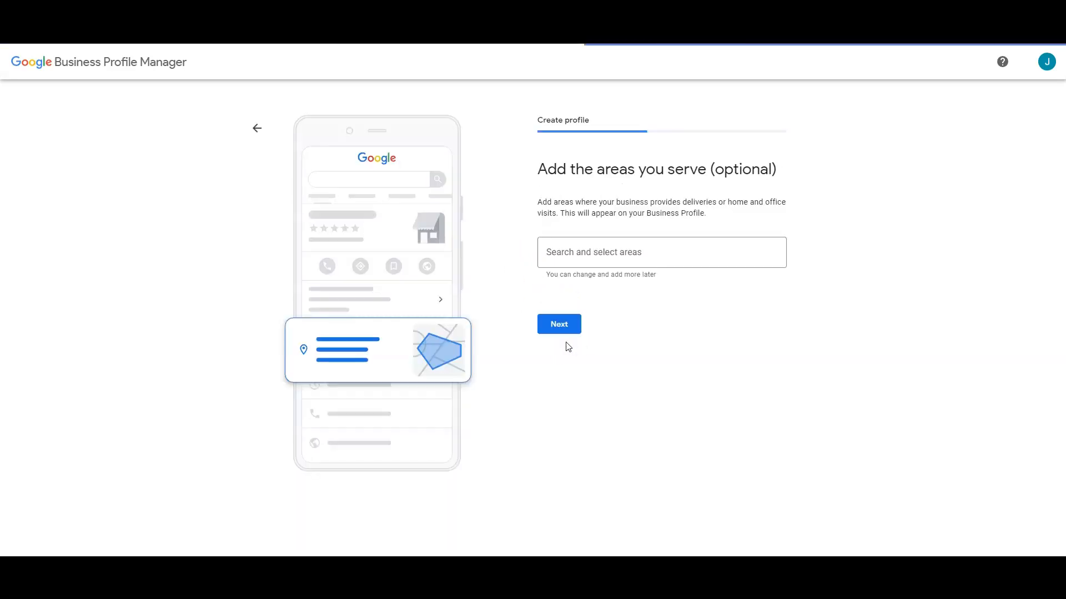
left_click(577, 259)
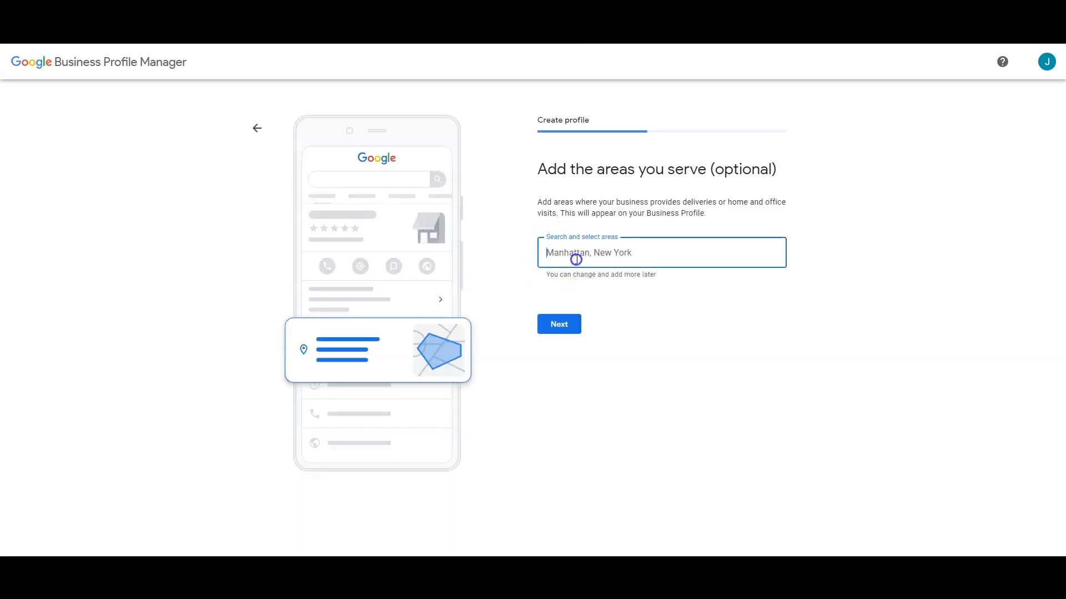
type("Dallas f")
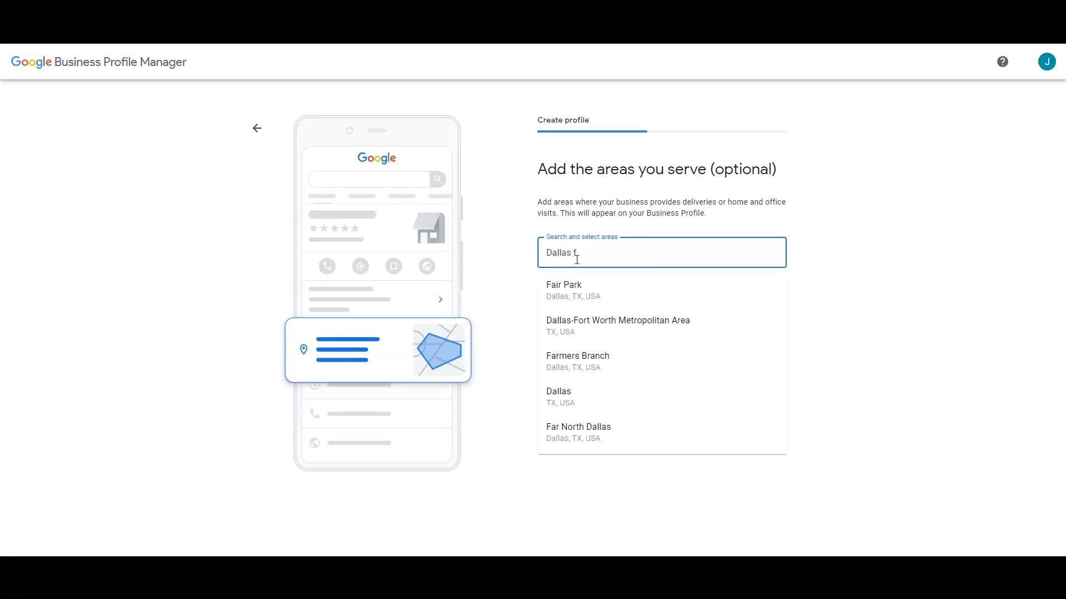
left_click(603, 320)
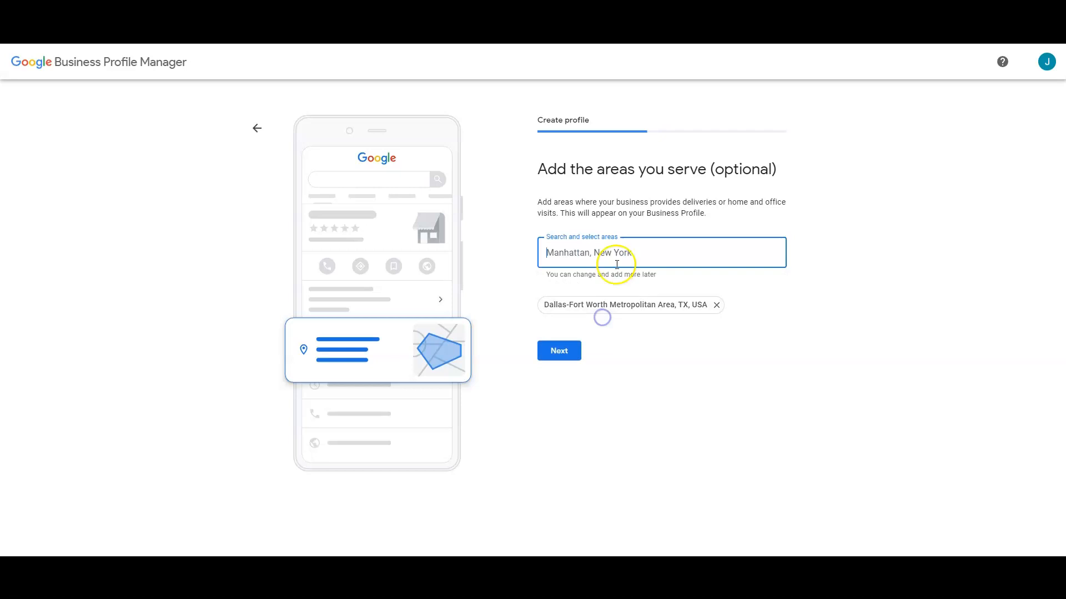
type("Fort W")
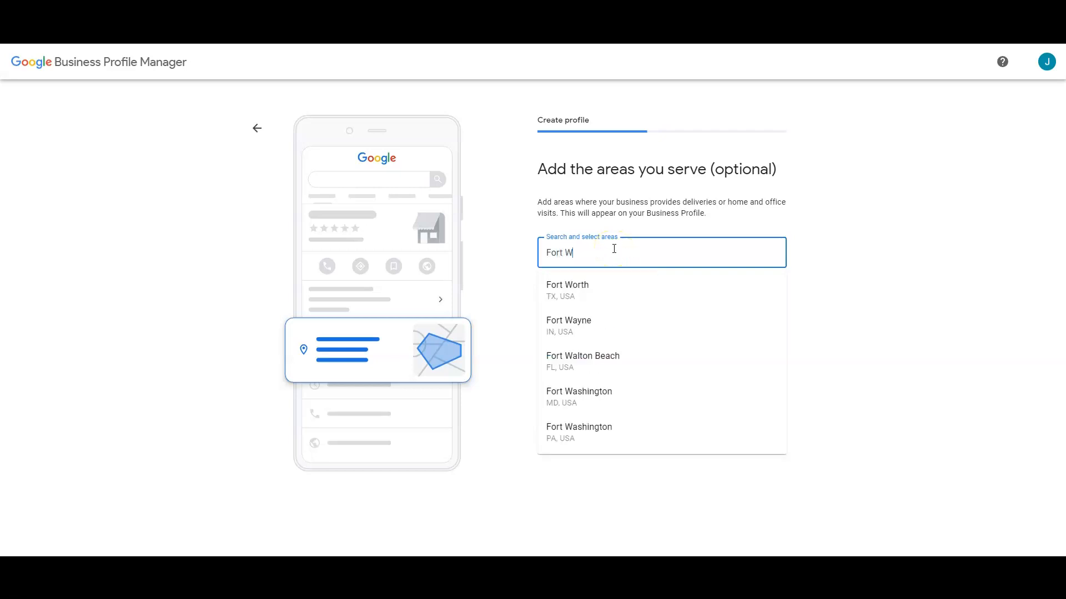
left_click(592, 286)
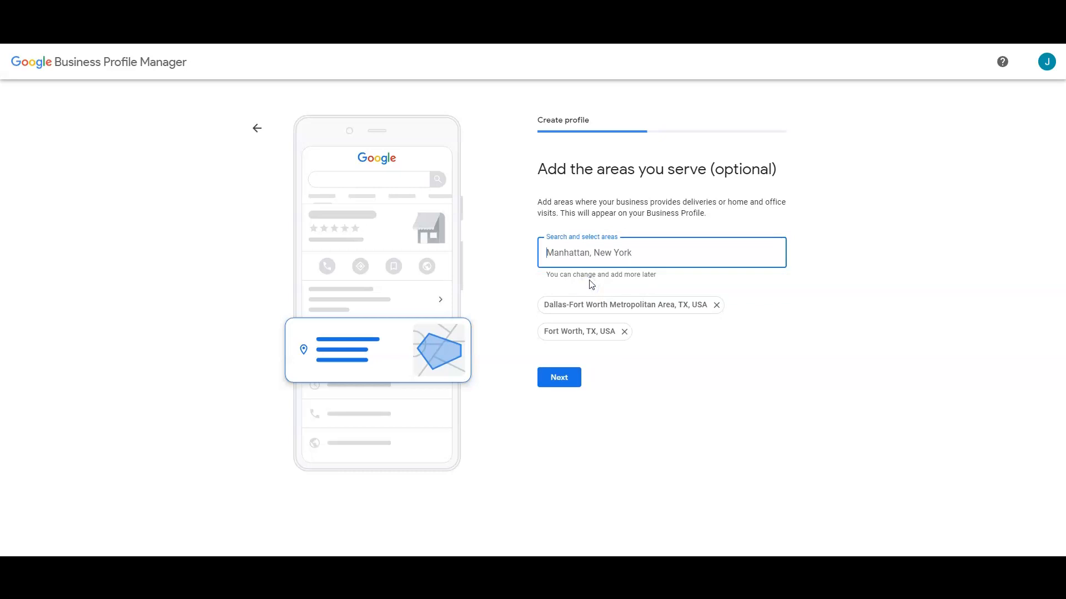
type("Tarr")
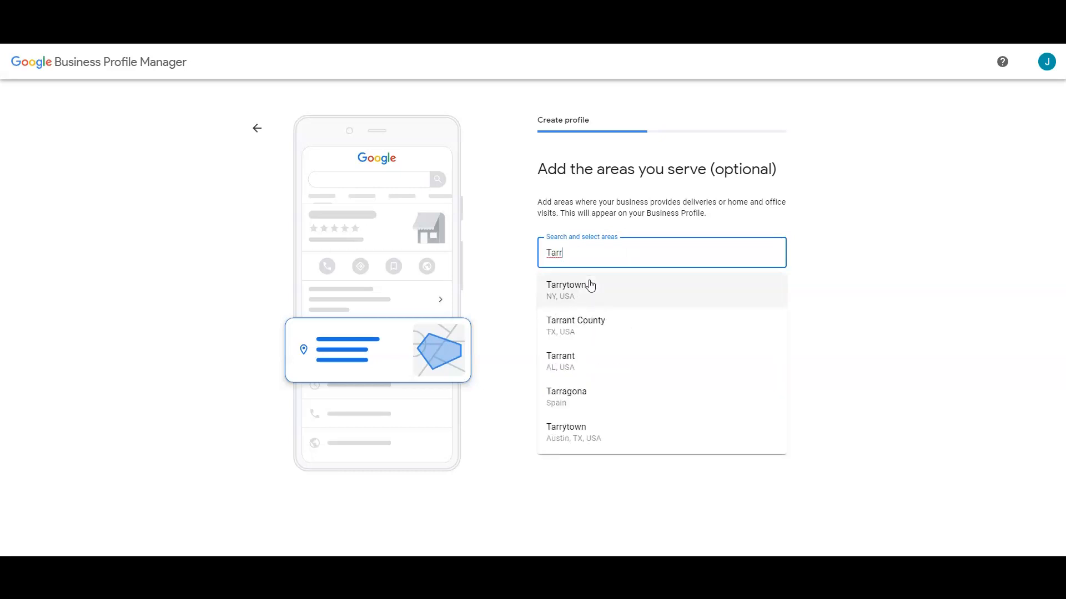
left_click(589, 322)
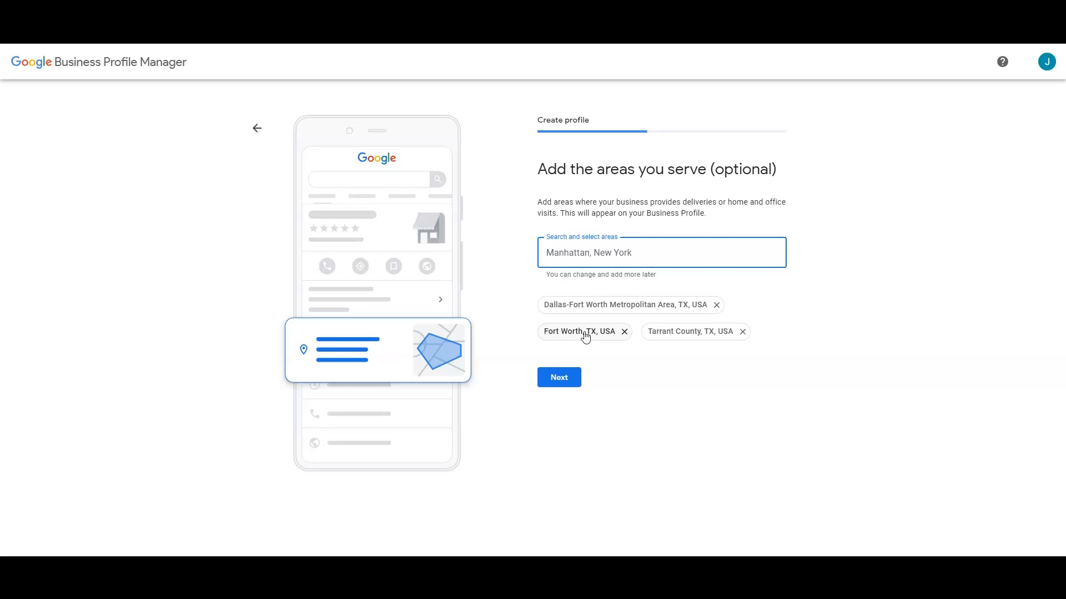
left_click(558, 377)
left_click(559, 379)
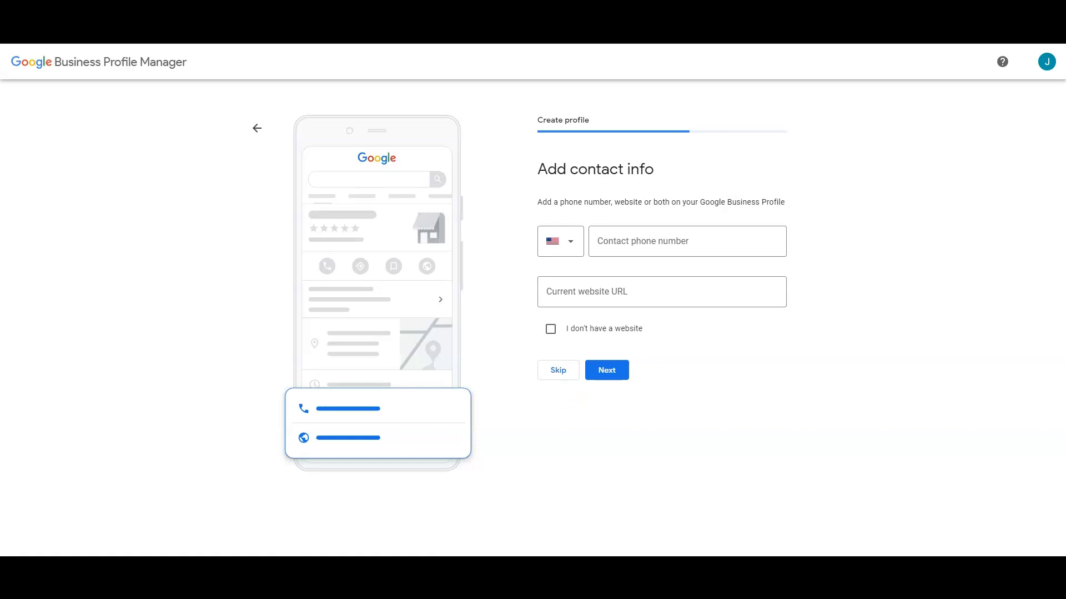
Step: Copy the business phone number from the notes into the contact phone field
left_click(652, 536)
left_click_drag(567, 263, 649, 262)
key("ctrl+c")
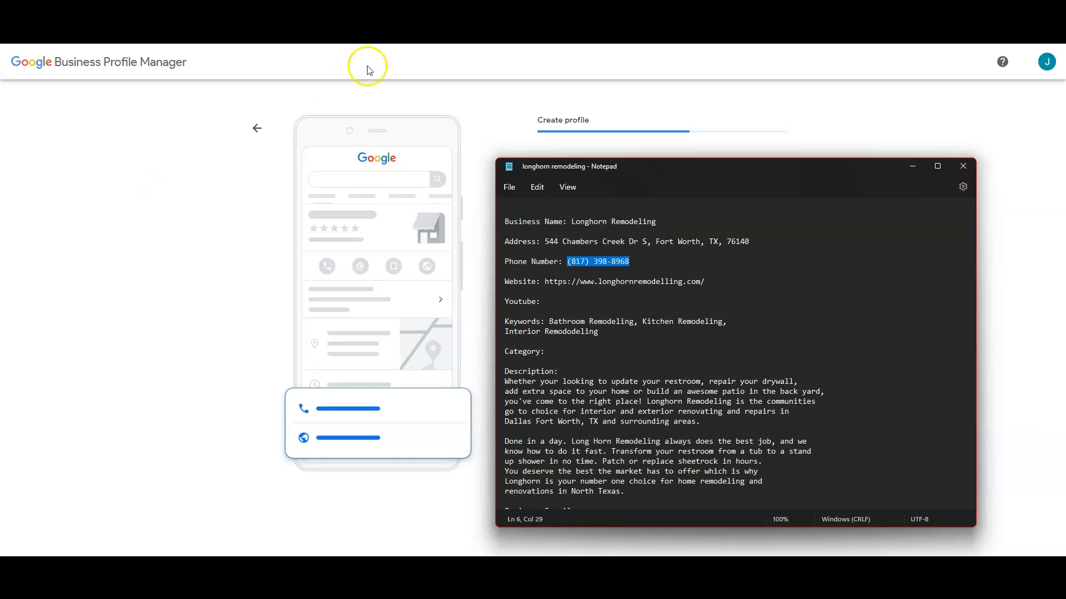
left_click(430, 64)
left_click(626, 238)
key("ctrl+v")
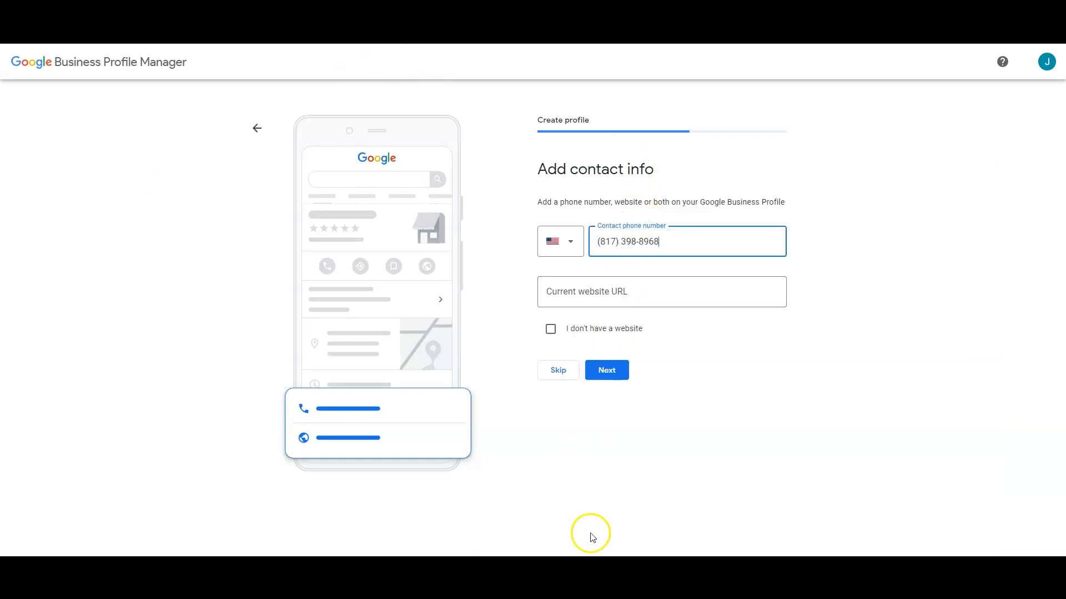
Step: Paste the longhornremodelling.com website from the notes into the website field and submit
mouse_move(624, 555)
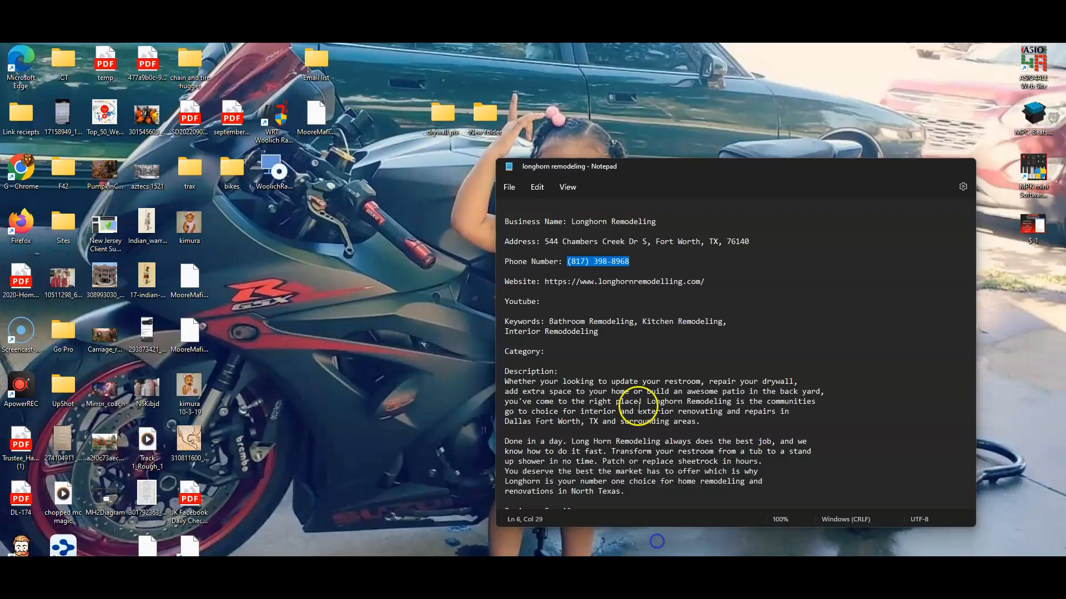
left_click(657, 545)
left_click_drag(546, 282, 704, 292)
key("ctrl+c")
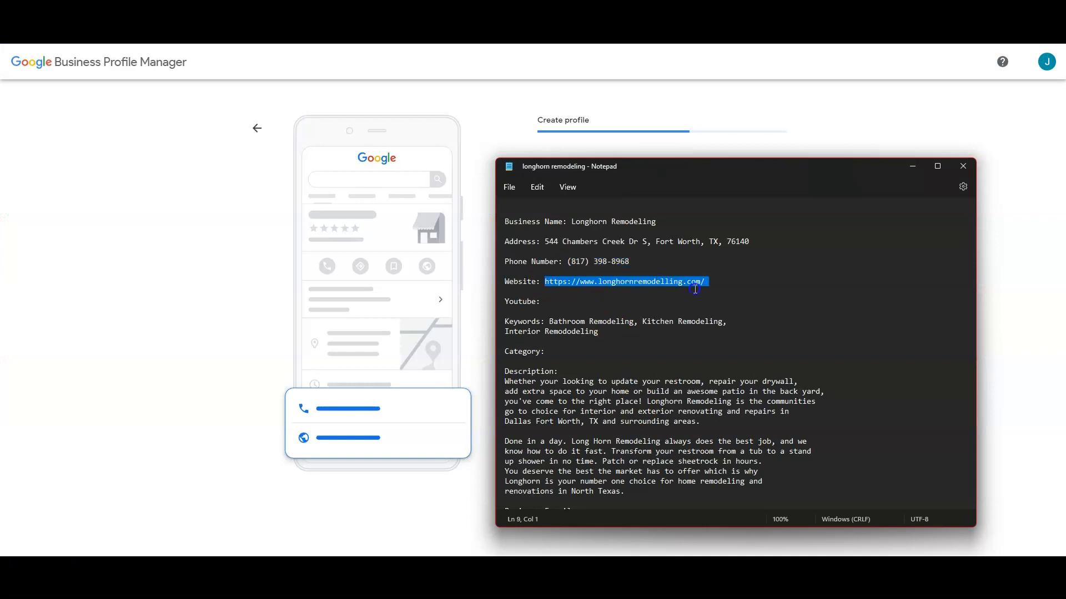
left_click(598, 90)
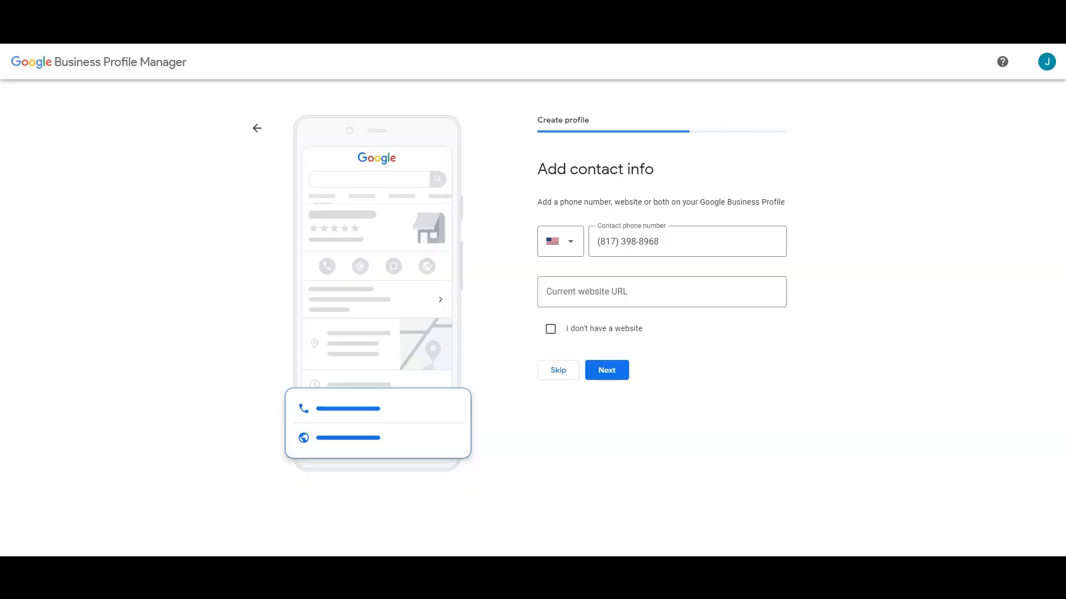
left_click(663, 290)
key("ctrl+v")
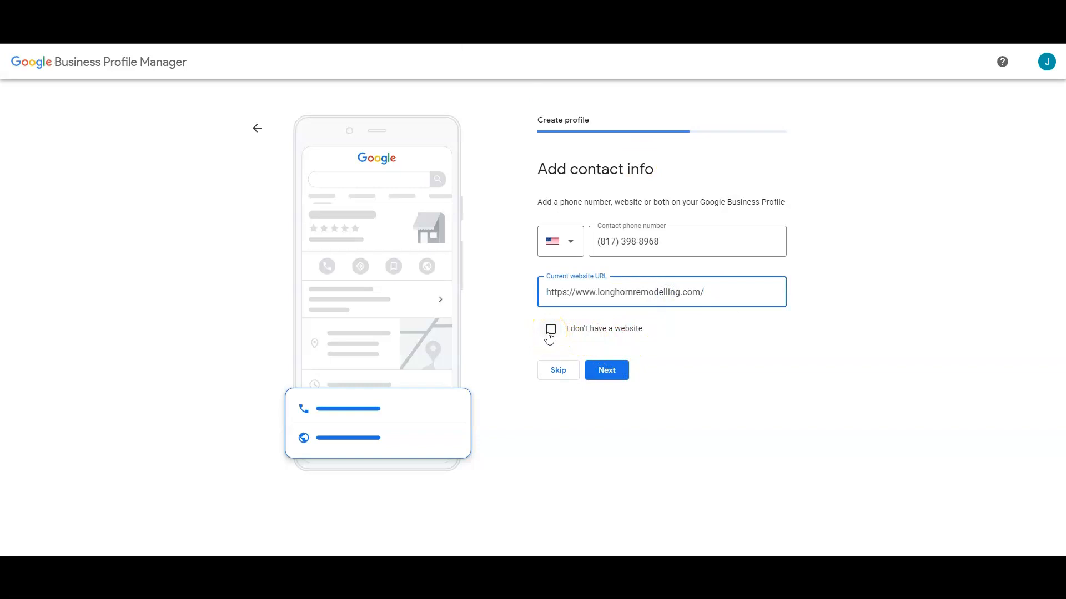
left_click(602, 369)
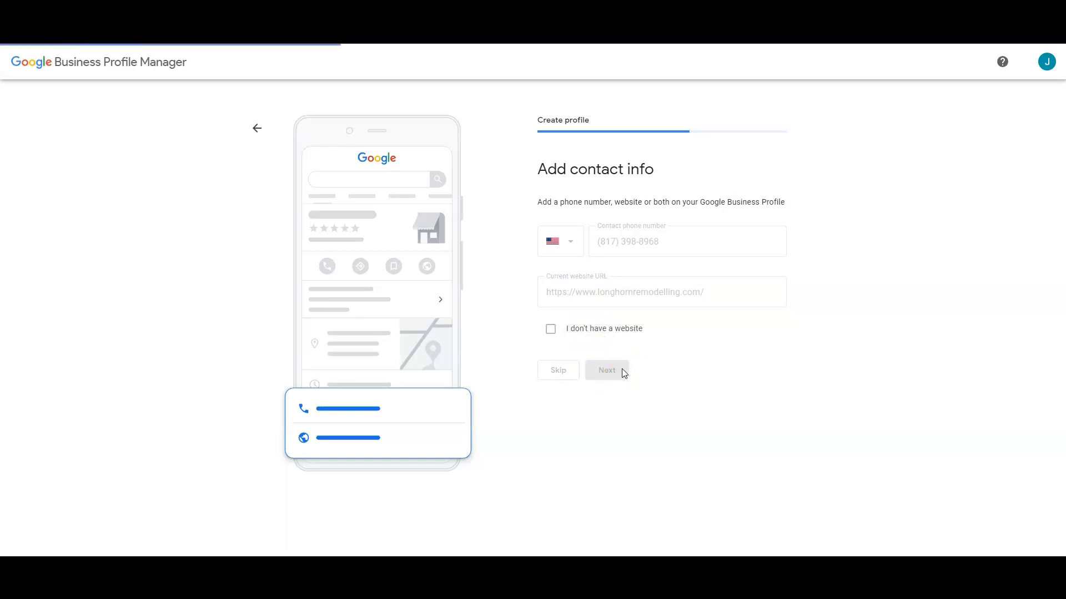
Step: Submit the contact info and request verification by phone call
left_click(623, 372)
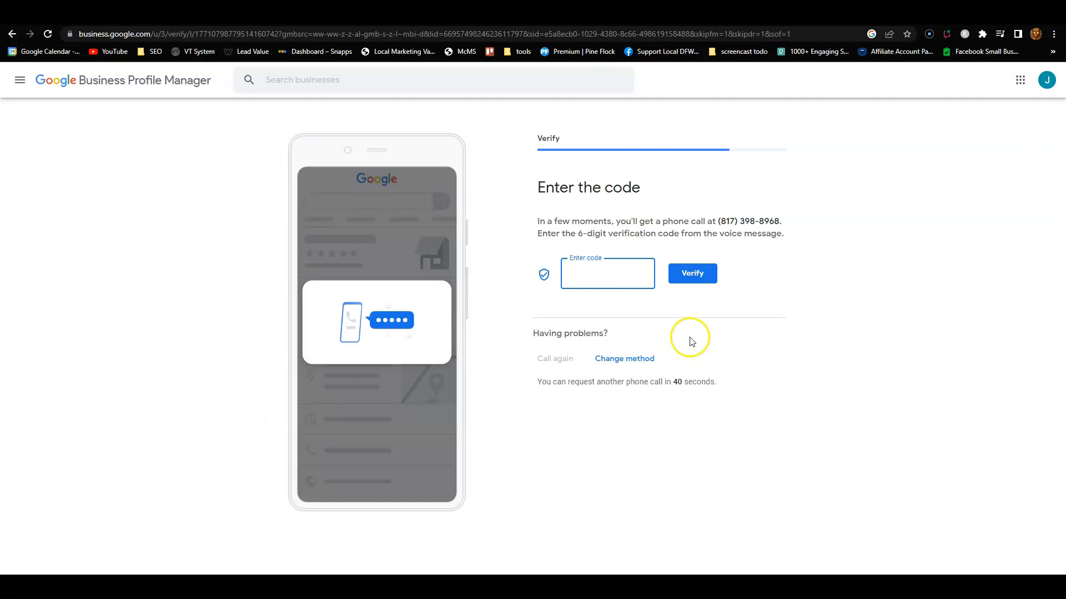
Step: Enter the six-digit code from Google's verification call and submit it
left_click(601, 273)
left_click(688, 276)
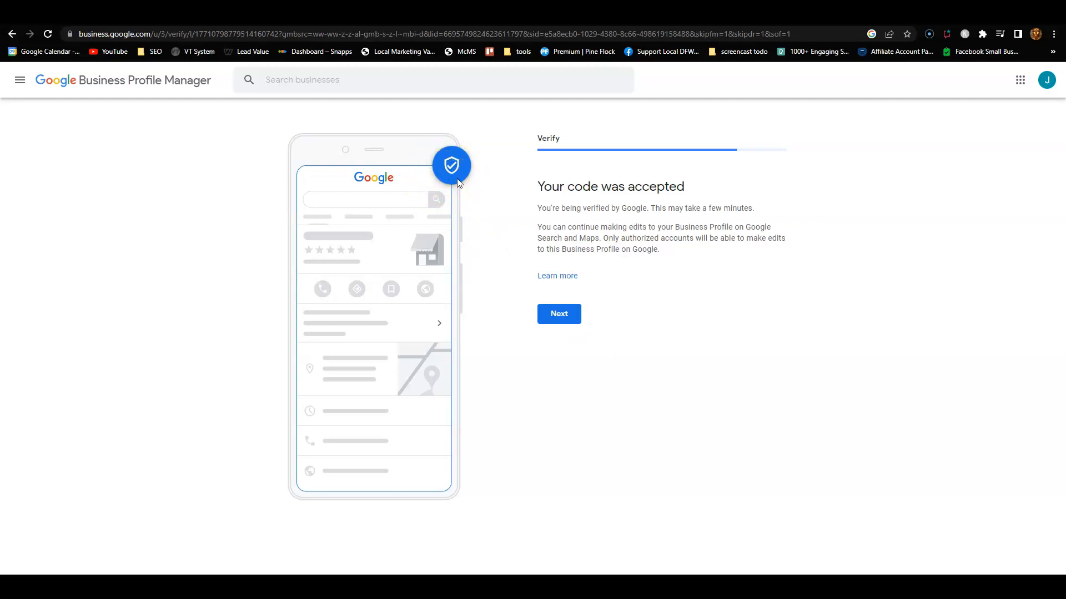
Step: Continue from 'Your code was accepted' to the Add business hours step
left_click(552, 323)
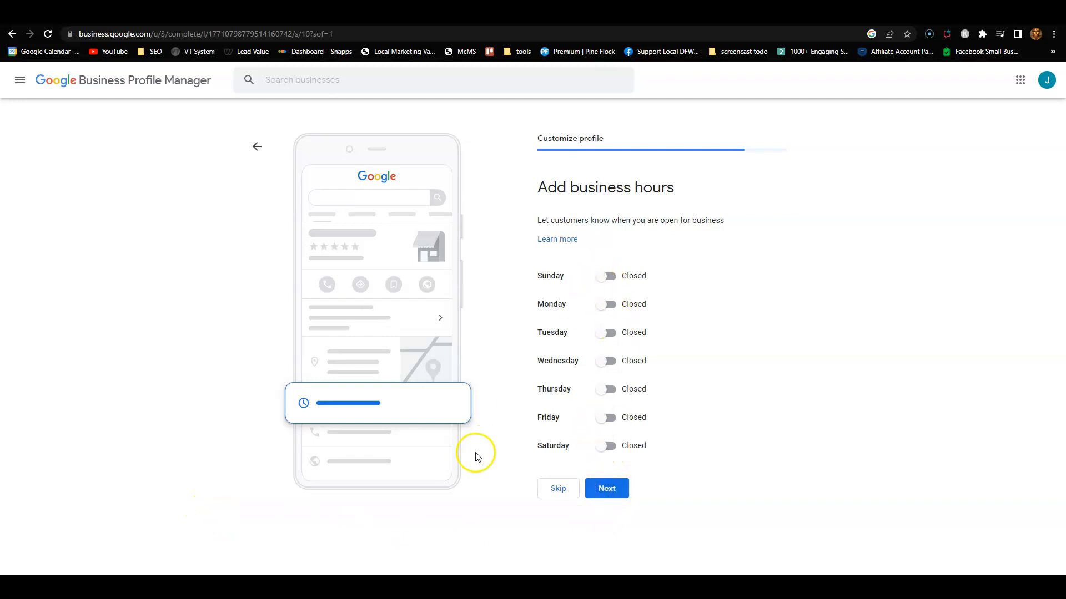
Step: Set Monday's closing time to 6:00 PM and copy that value
left_click(639, 320)
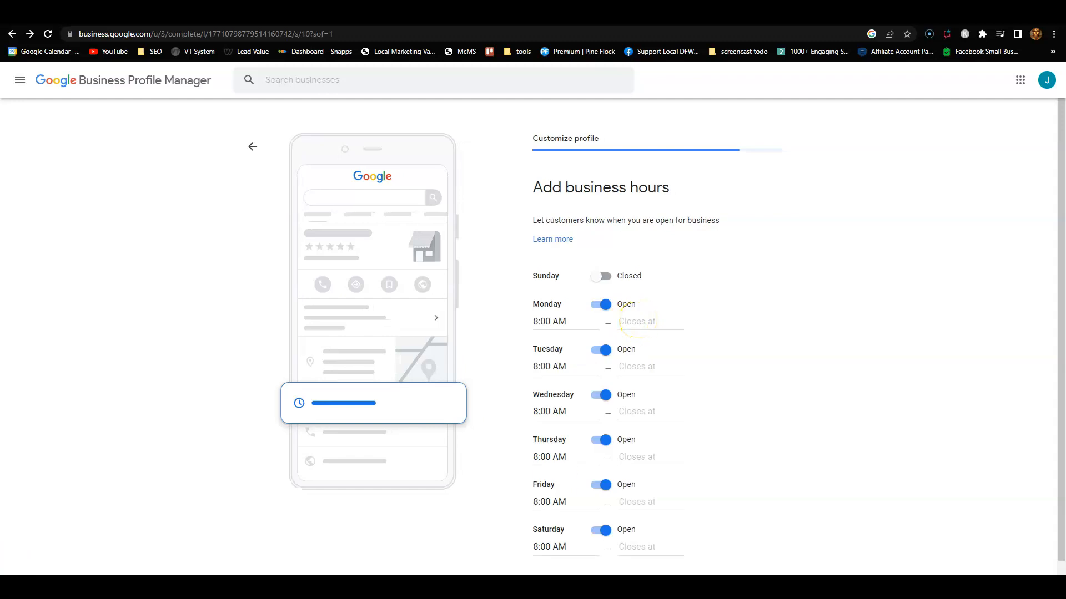
mouse_move(652, 551)
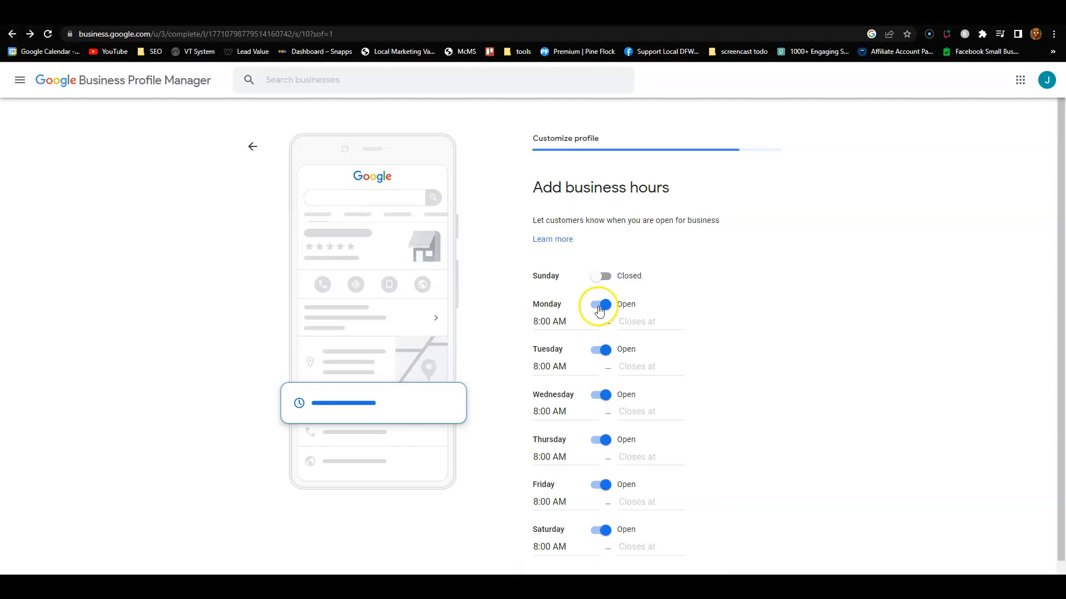
left_click(627, 321)
type("6")
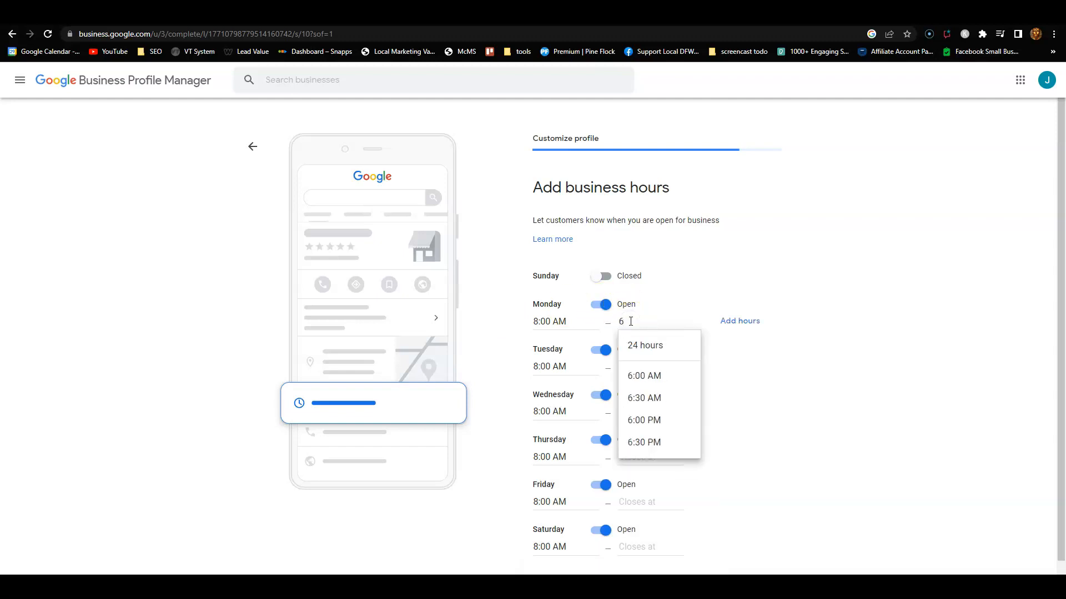
left_click(644, 421)
double_click(639, 323)
key("ctrl+a")
key("ctrl+c")
Step: Set the closing time to 6:00 PM for Tuesday through Saturday
left_click(637, 366)
key("ctrl+v")
left_click(642, 421)
left_click(638, 414)
key("ctrl+v")
left_click(642, 466)
left_click(632, 502)
key("ctrl+v")
left_click(645, 556)
left_click(633, 456)
key("ctrl+v")
left_click(647, 505)
left_click(635, 547)
key("ctrl+v")
key("ctrl+minus")
key("ctrl+minus")
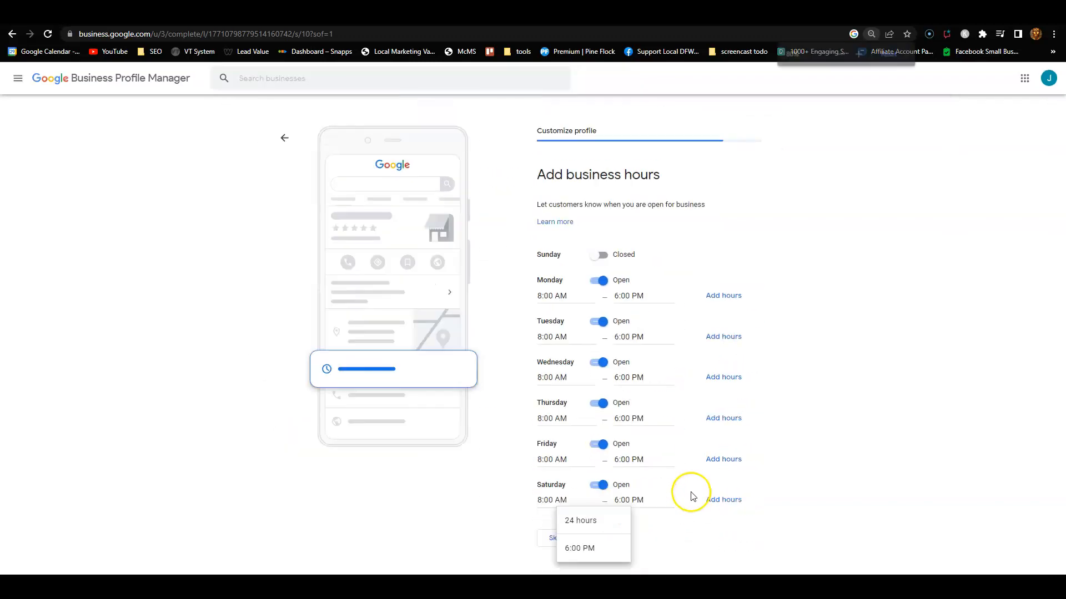
left_click(510, 500)
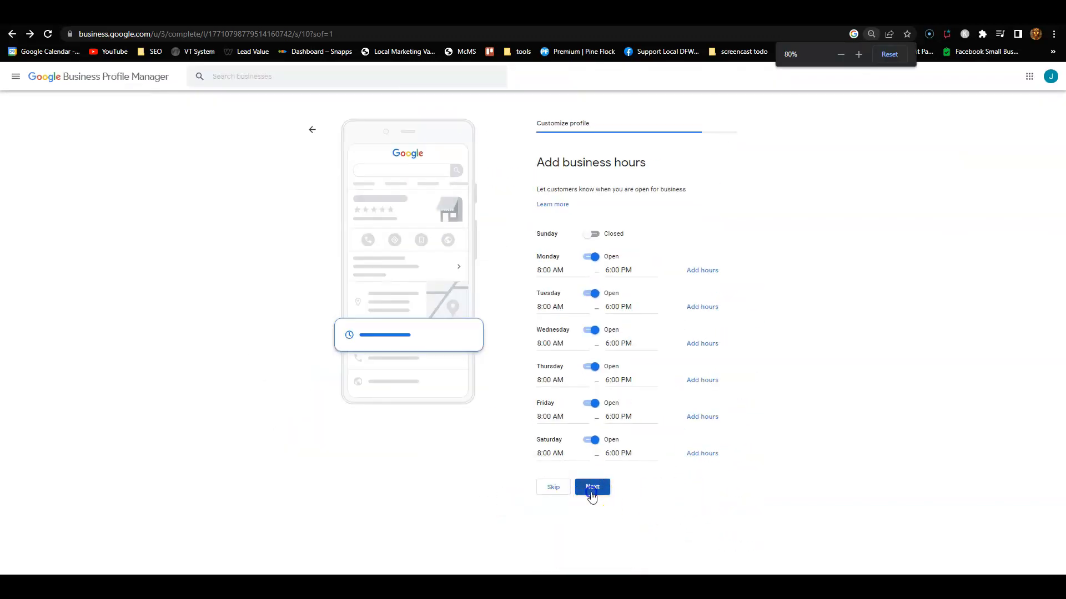
key("ctrl+plus")
key("ctrl+plus")
key("ctrl+plus")
key("ctrl+minus")
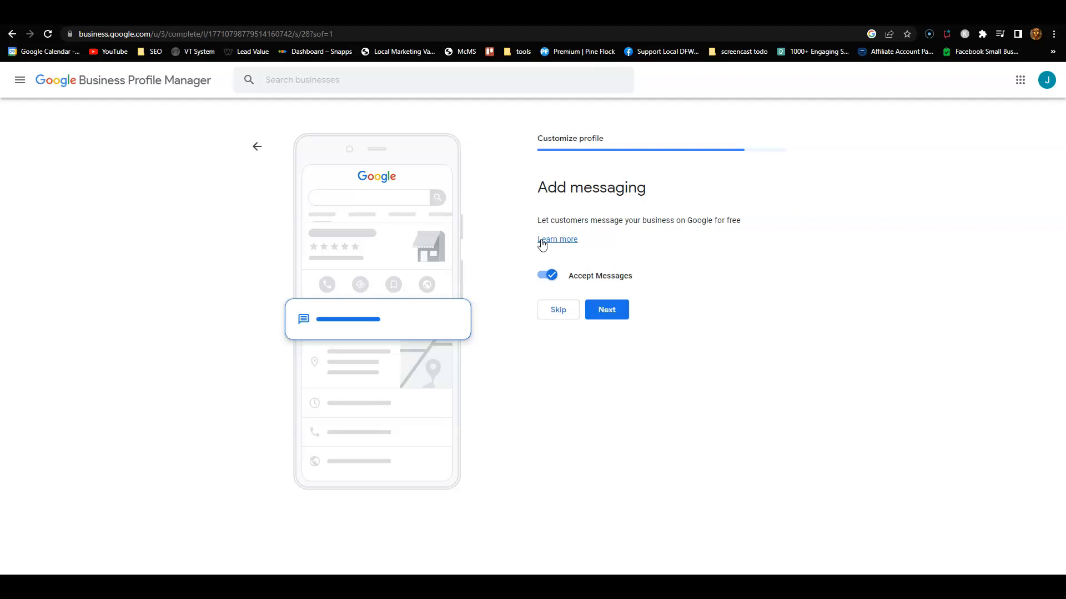
Step: Keep customer messages on, choose Don't turn on for call history, and continue
left_click(595, 313)
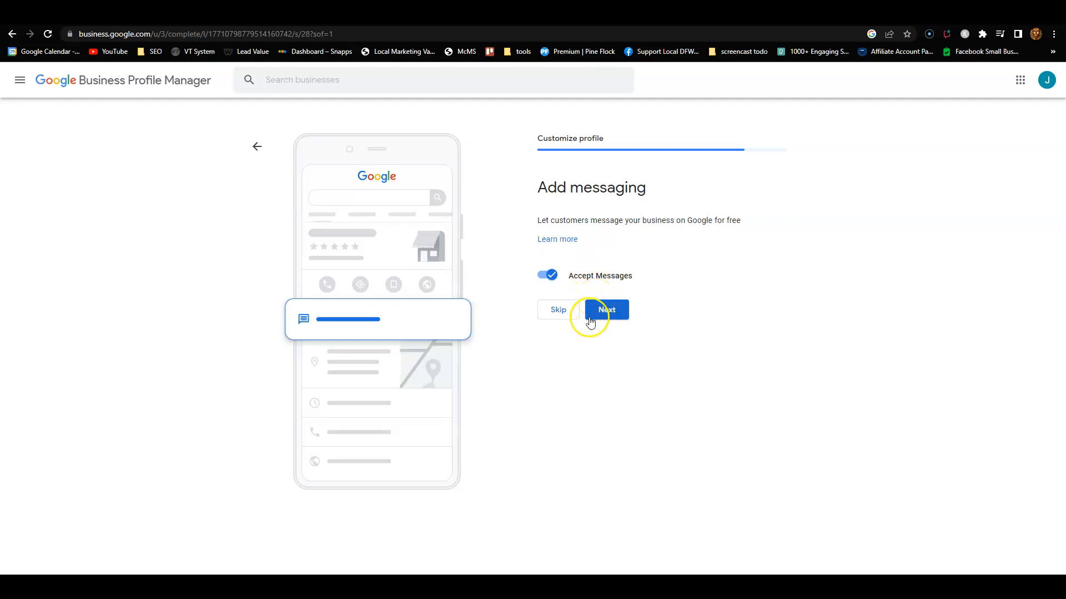
left_click(596, 314)
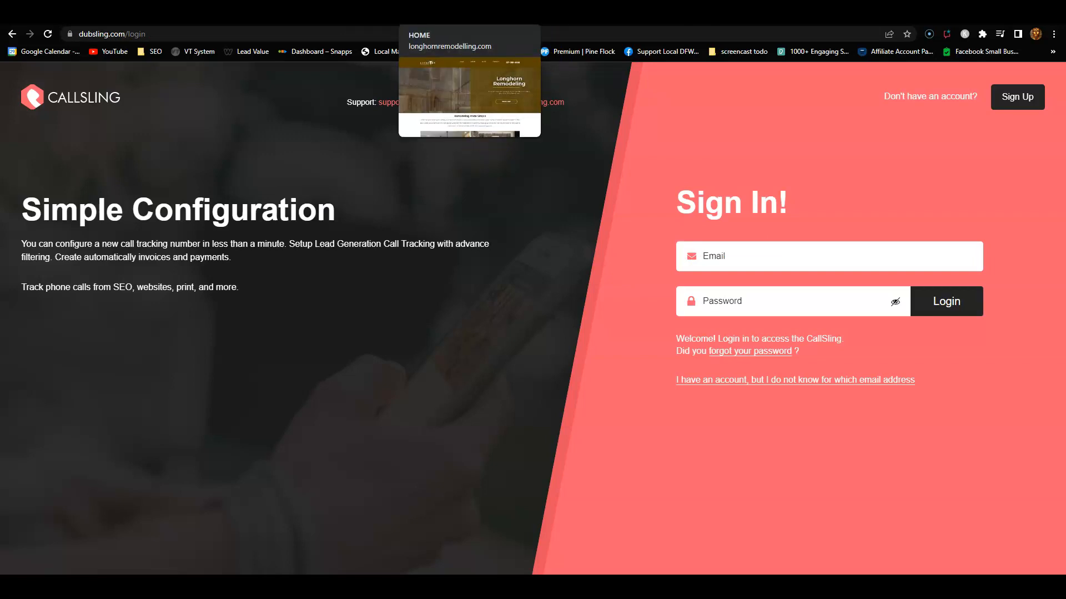
left_click(583, 14)
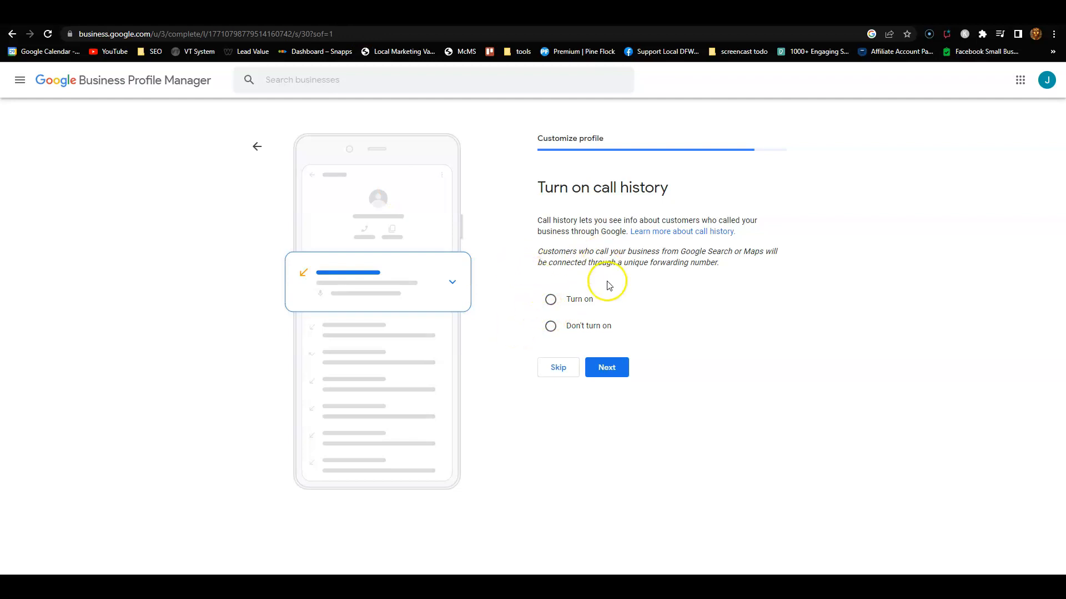
left_click(551, 329)
left_click(609, 368)
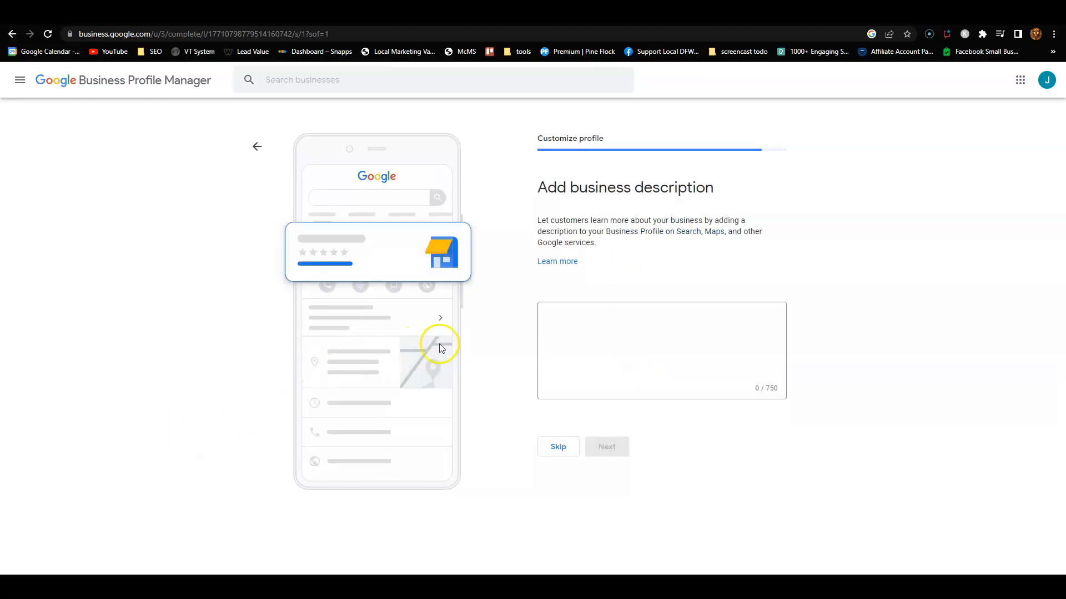
Step: Copy the Longhorn Remodeling description from the notes into the business description box
mouse_move(622, 587)
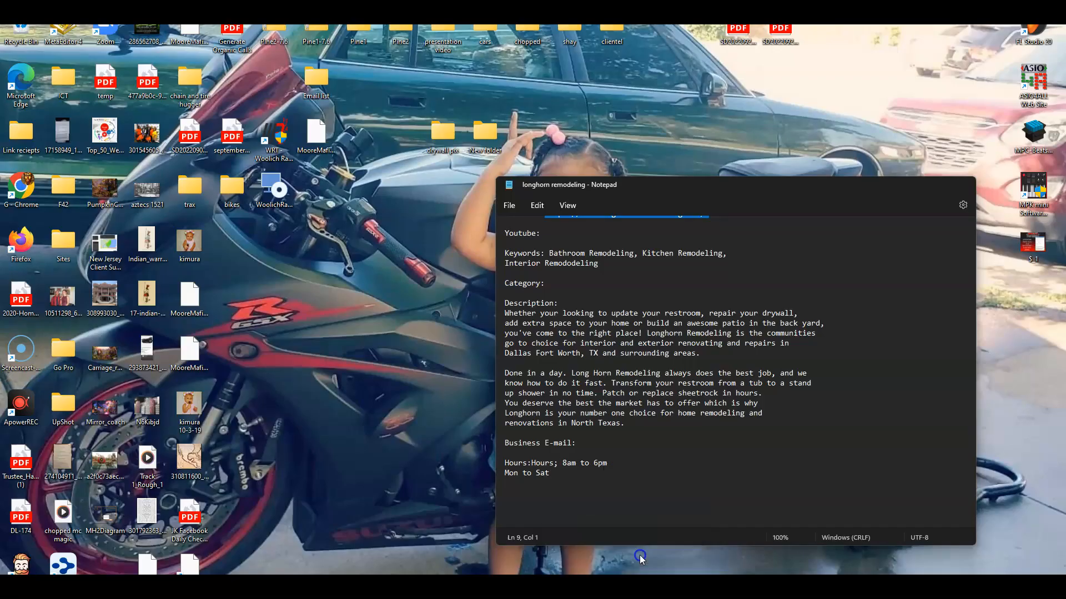
left_click(639, 555)
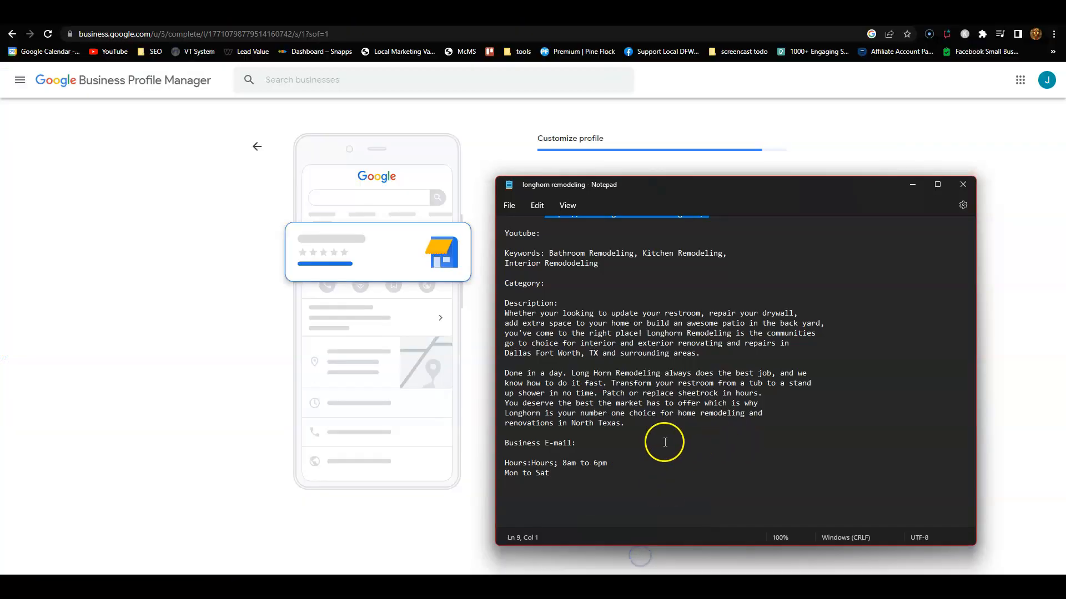
left_click_drag(625, 424, 493, 316)
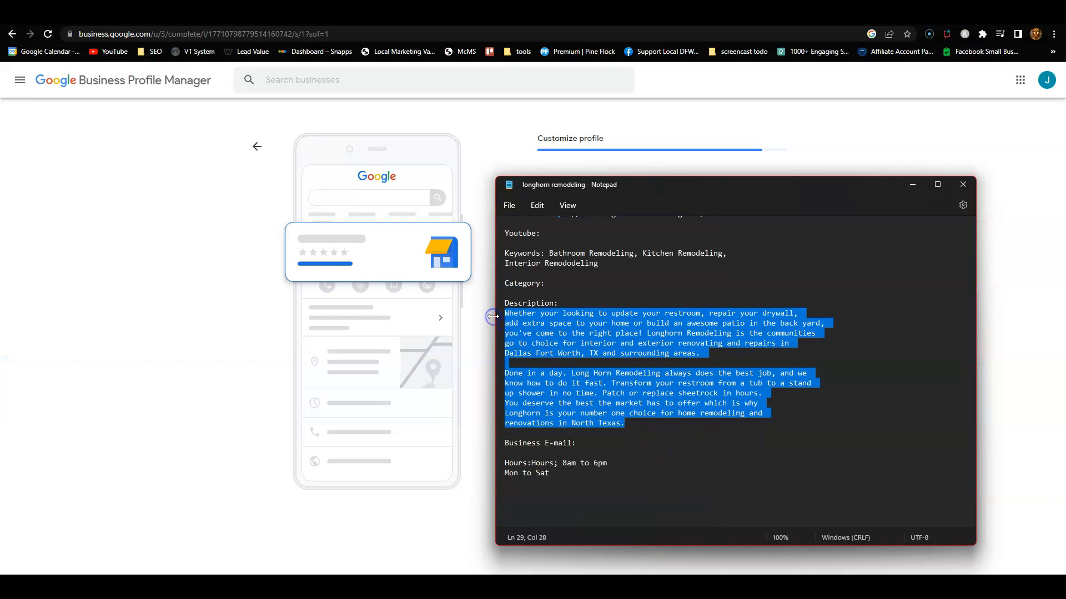
key("ctrl+c")
left_click(492, 316)
left_click(577, 362)
key("ctrl+v")
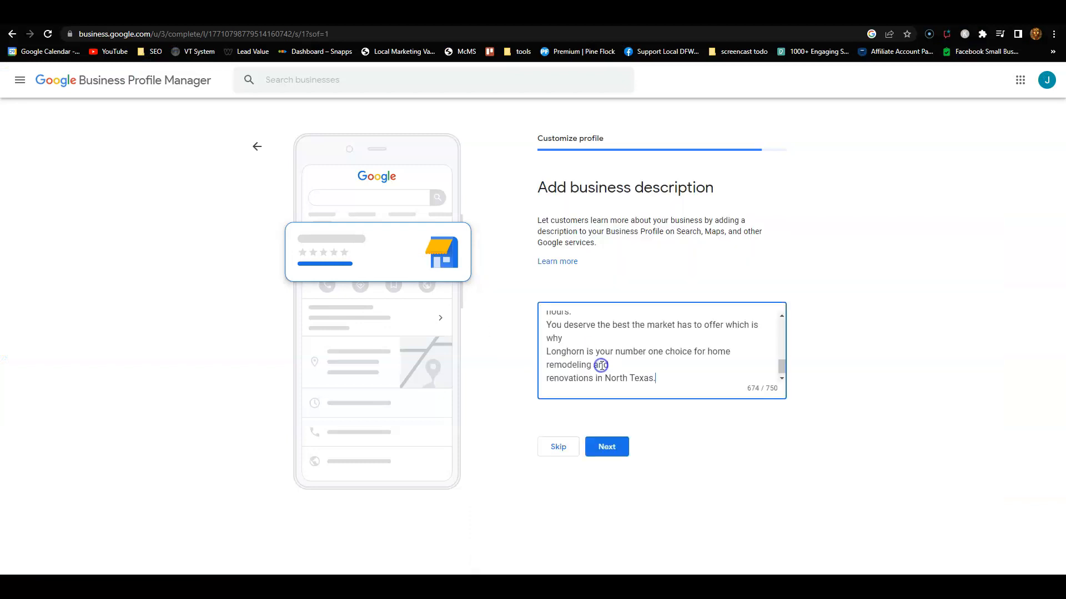
Step: Remove the line breaks before 'Longhorn', 'up shower', 'know how' and 'Dallas'
left_click(544, 352)
key("BackSpace")
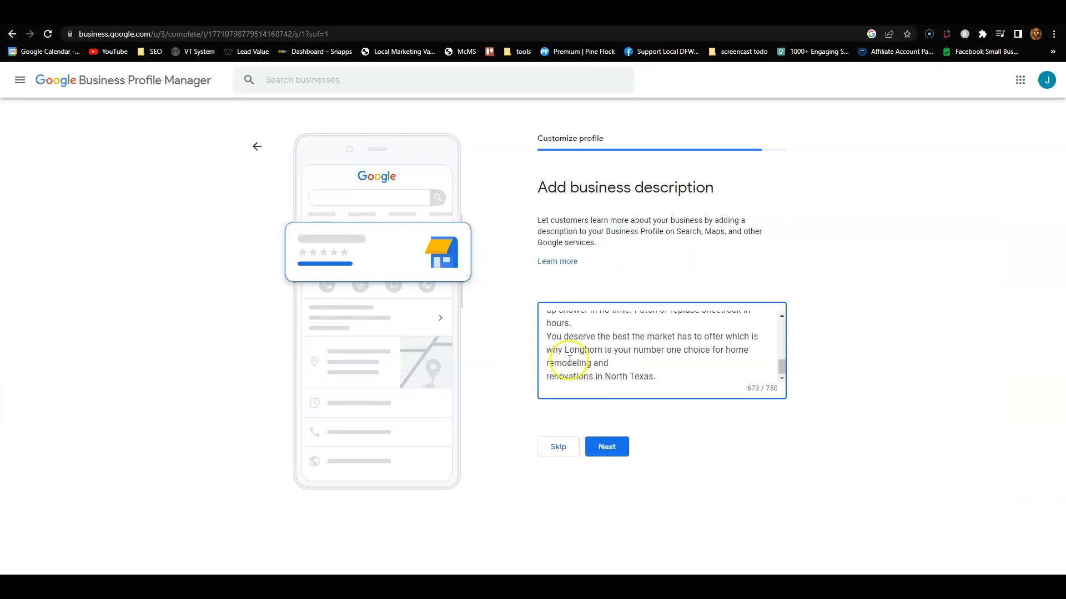
scroll(633, 364, "up", 1)
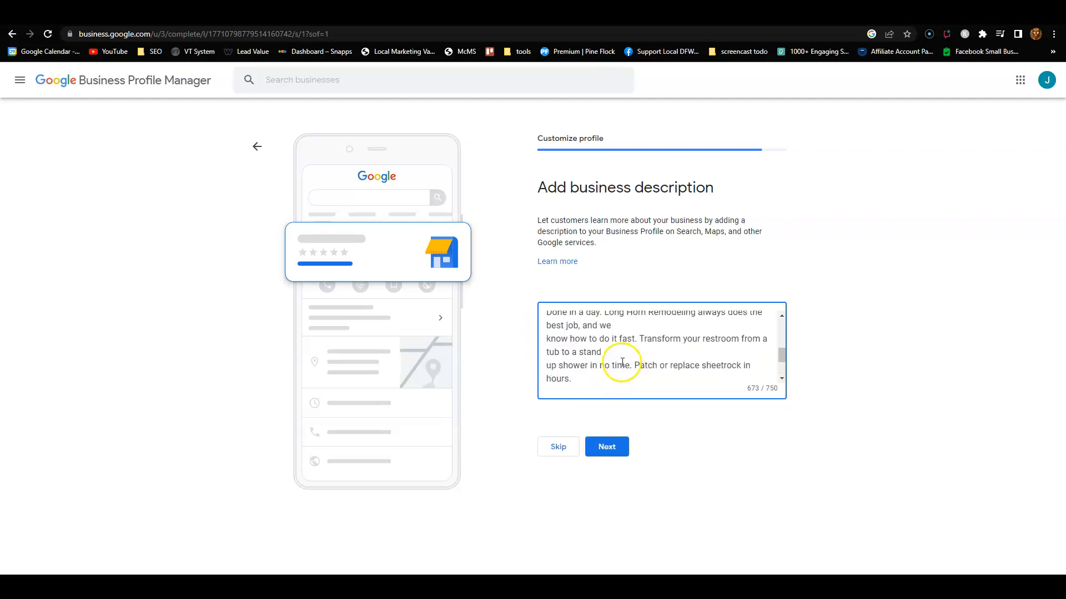
left_click(546, 365)
key("BackSpace")
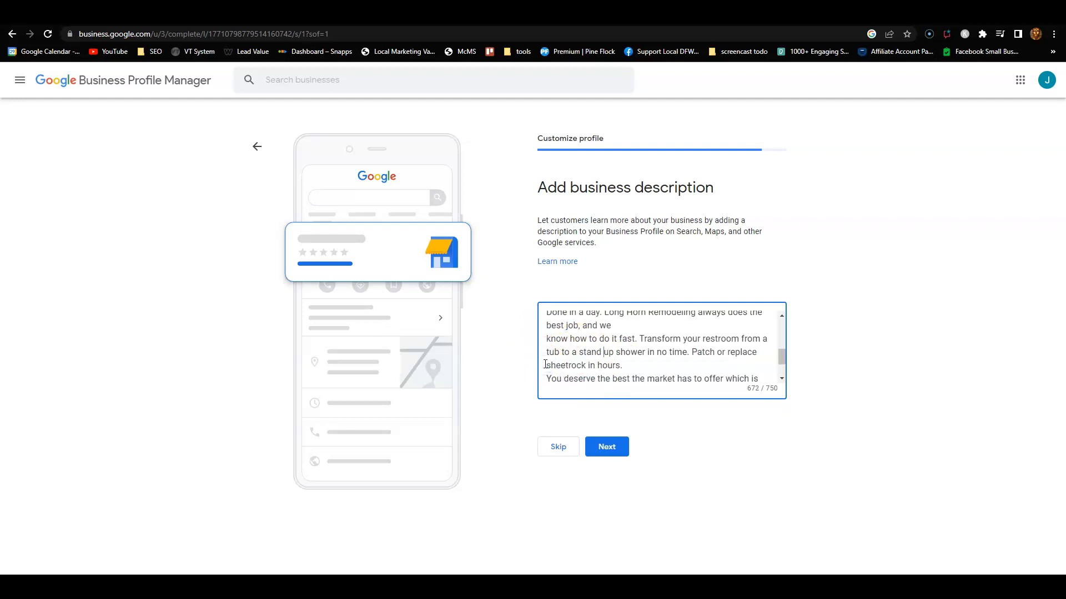
left_click(545, 338)
key("BackSpace")
scroll(573, 360, "up", 1)
left_click(544, 344)
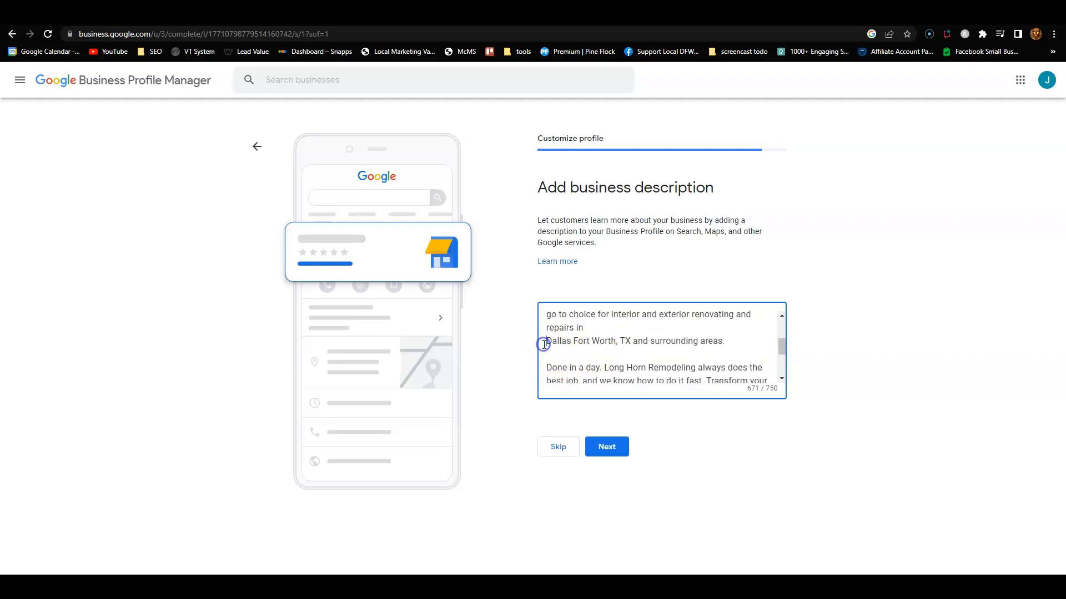
key("BackSpace")
Step: Remove the breaks before 'go to choice', 'you've', 'add extra space' and 'You deserve', then save
scroll(558, 347, "up", 1)
left_click(542, 372)
key("BackSpace")
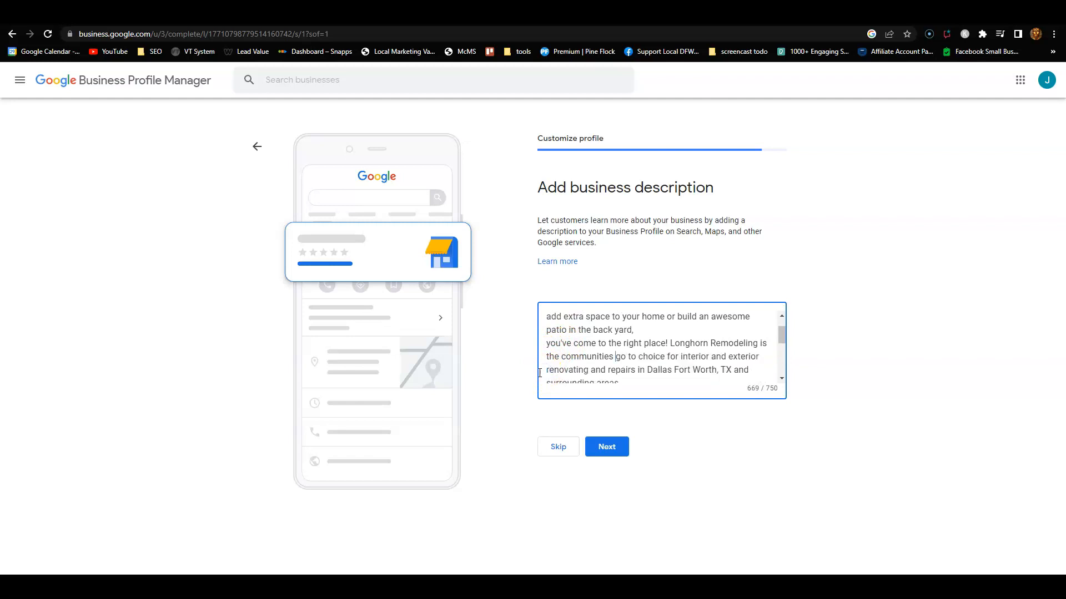
left_click(546, 343)
key("BackSpace")
scroll(547, 343, "up", 1)
left_click(547, 344)
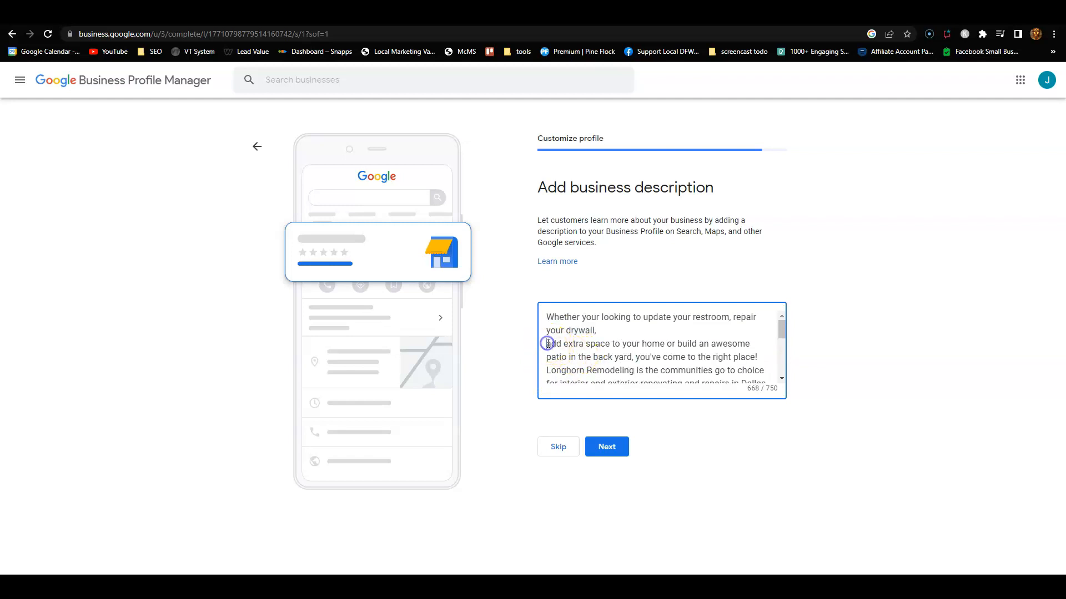
key("BackSpace")
scroll(640, 369, "down", 2)
scroll(640, 369, "down", 1)
left_click(549, 352)
key("BackSpace")
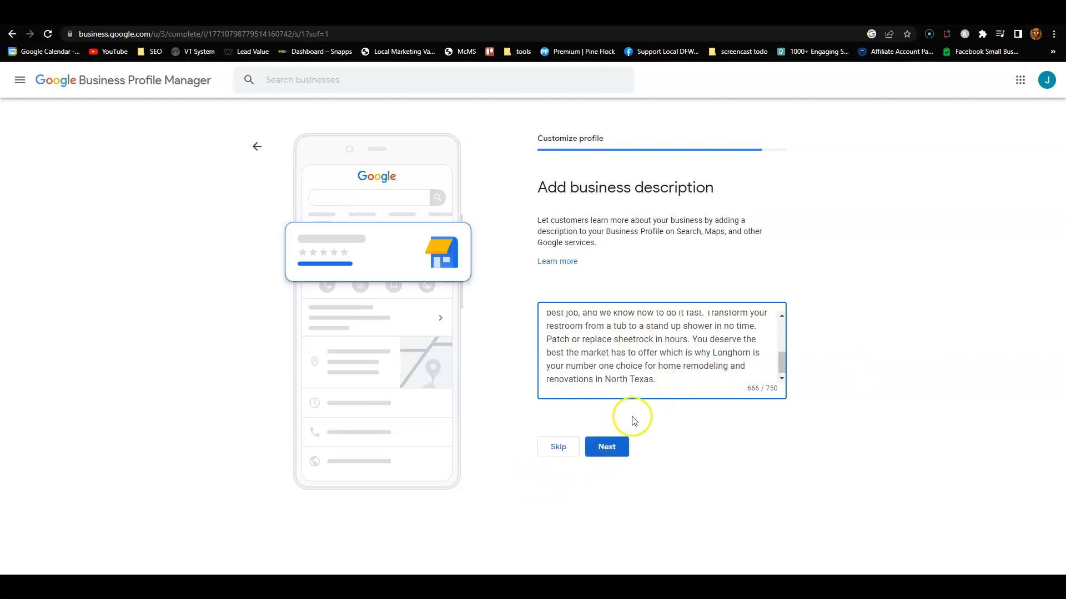
left_click(605, 457)
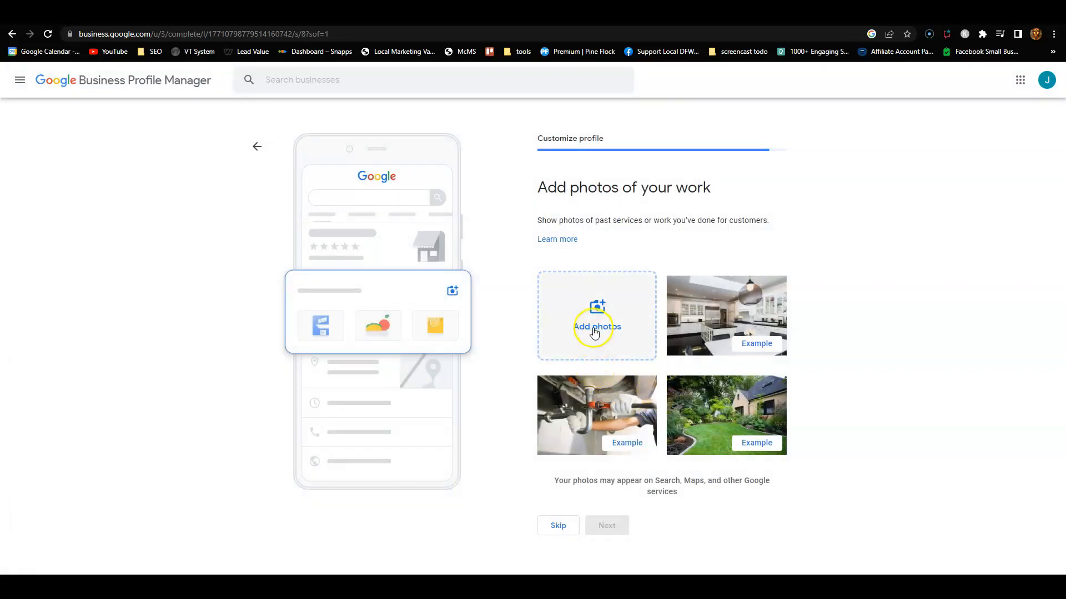
Step: Drag the longhorn remodeling white logo from the long horn remodeling folder into the photo drop area
left_click(580, 337)
mouse_move(501, 588)
left_click(654, 555)
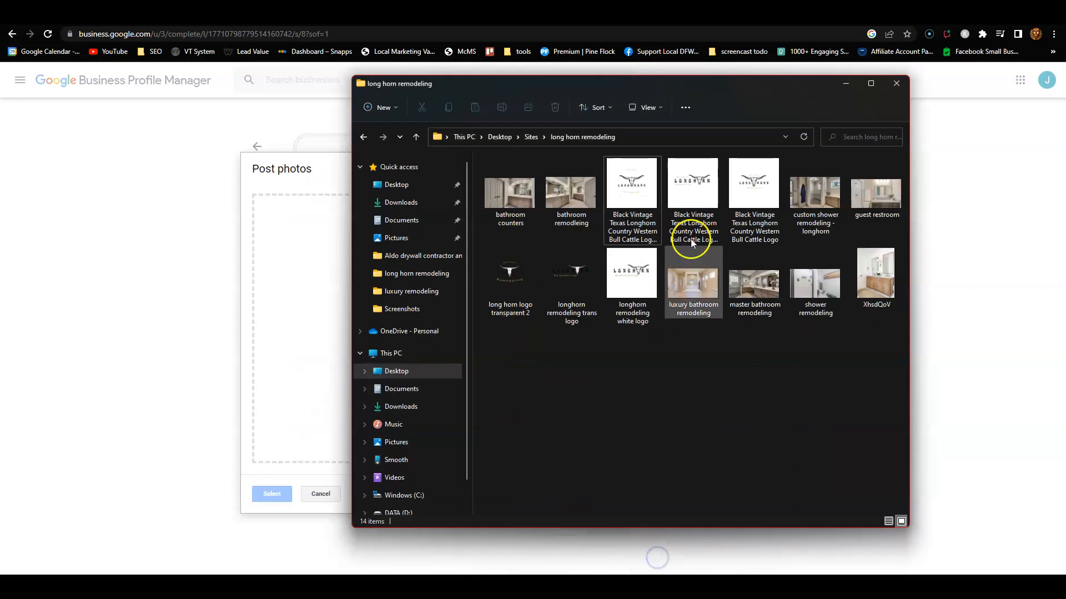
left_click_drag(642, 88, 872, 191)
left_click_drag(889, 192, 853, 176)
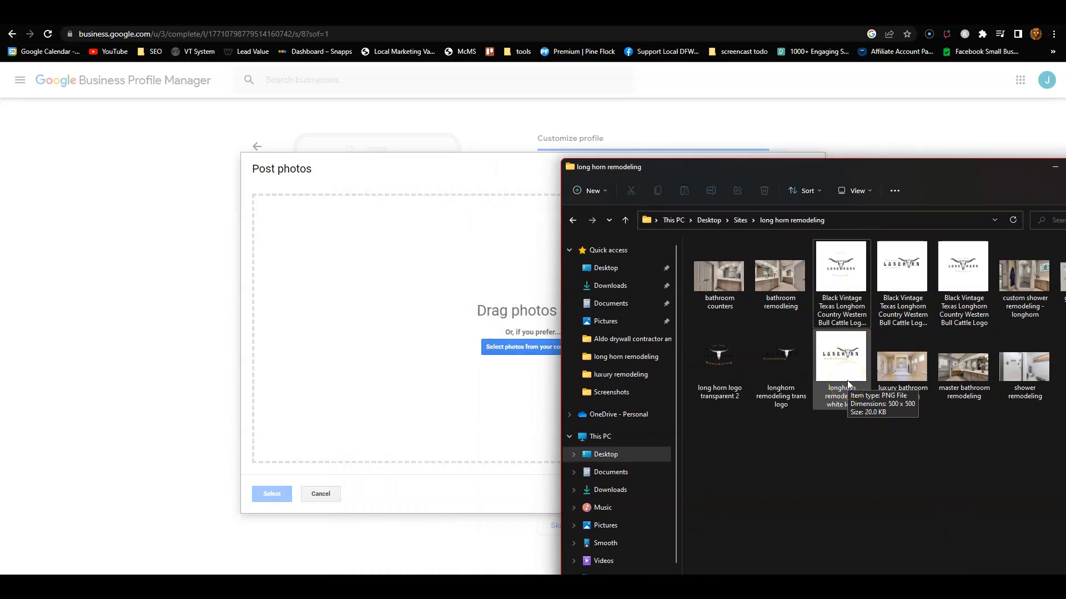
left_click_drag(847, 381, 514, 340)
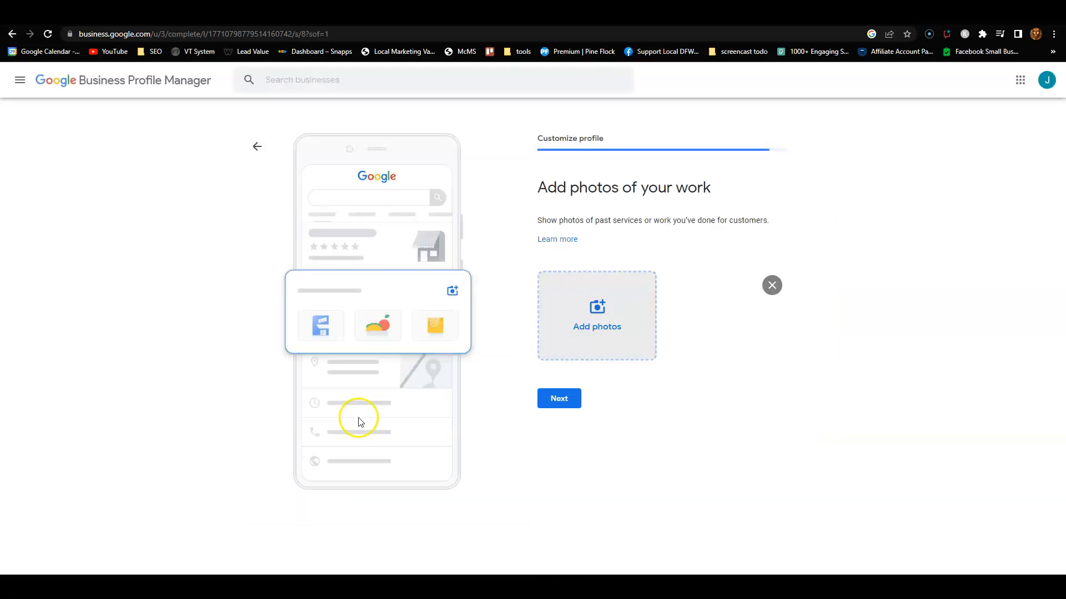
Step: Upload the luxury, master and shower bathroom photos from the long horn remodeling folder
left_click(572, 351)
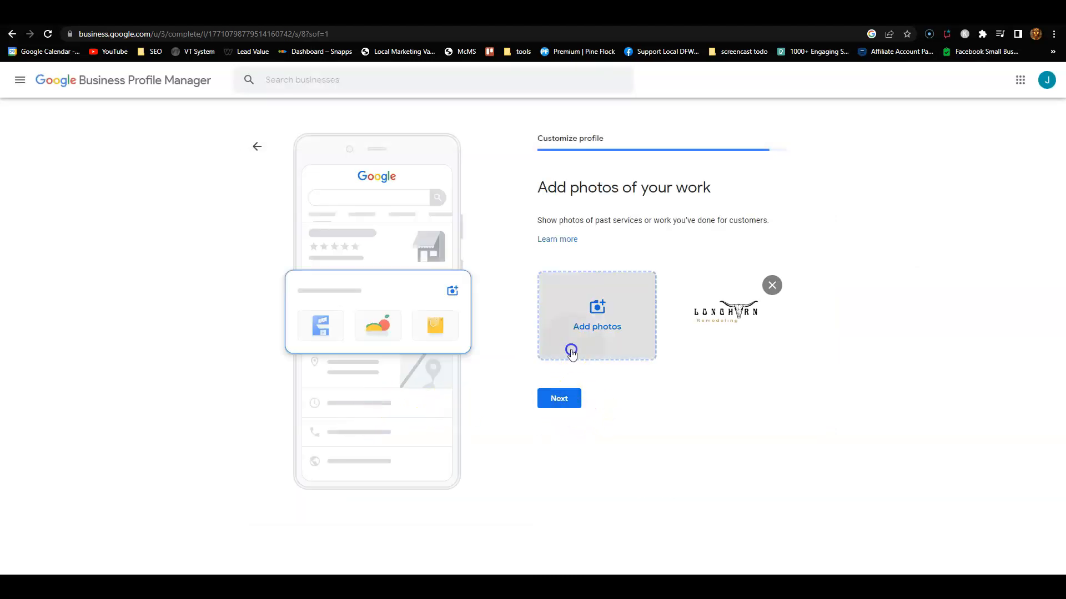
left_click(558, 349)
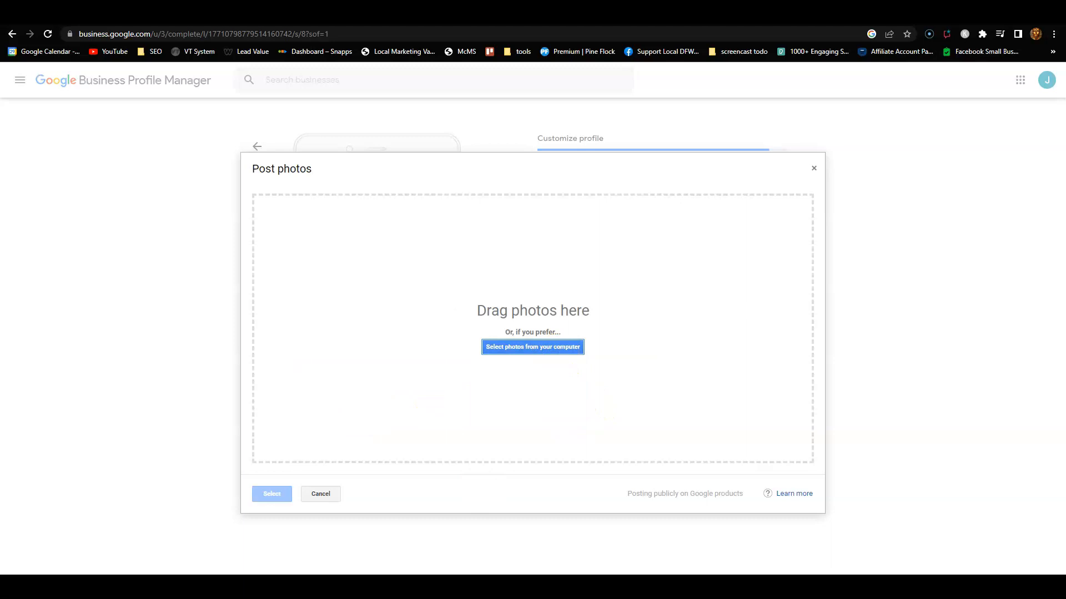
left_click(655, 587)
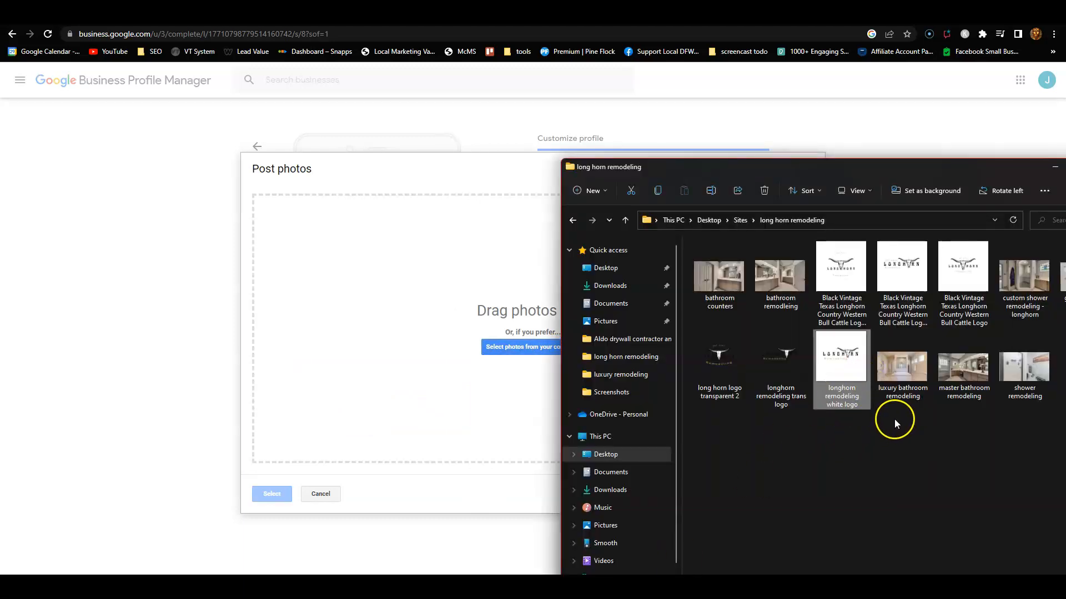
left_click_drag(878, 176, 707, 175)
left_click(773, 503)
left_click_drag(735, 433, 345, 326)
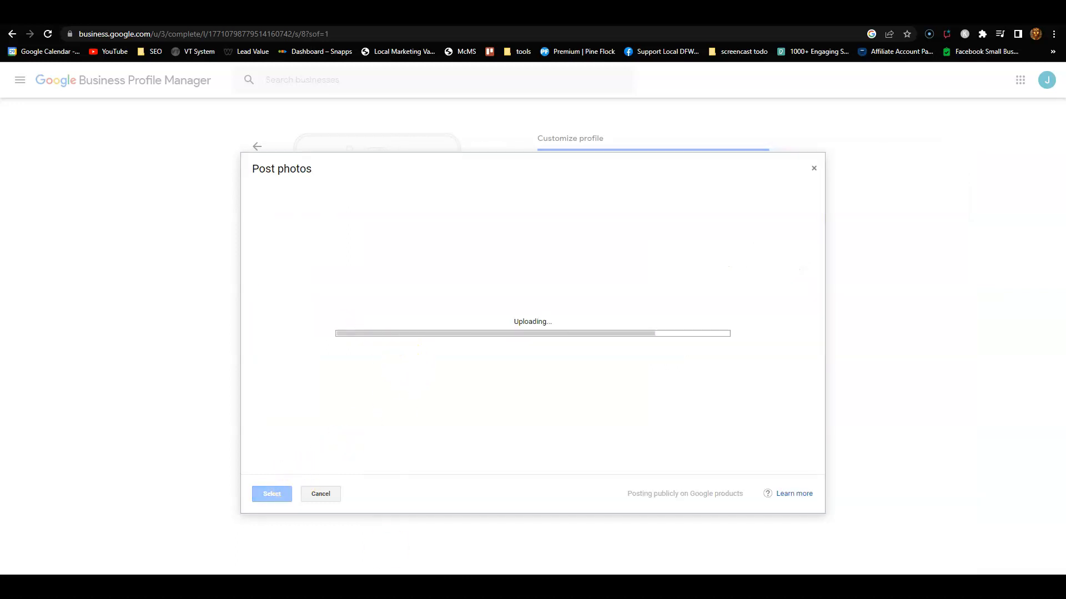
key("alt+Tab")
left_click_drag(526, 320, 600, 299)
left_click_drag(580, 170, 850, 318)
Step: Upload the two bathroom counters and remodeling photos, then continue past the photos step
left_click(593, 325)
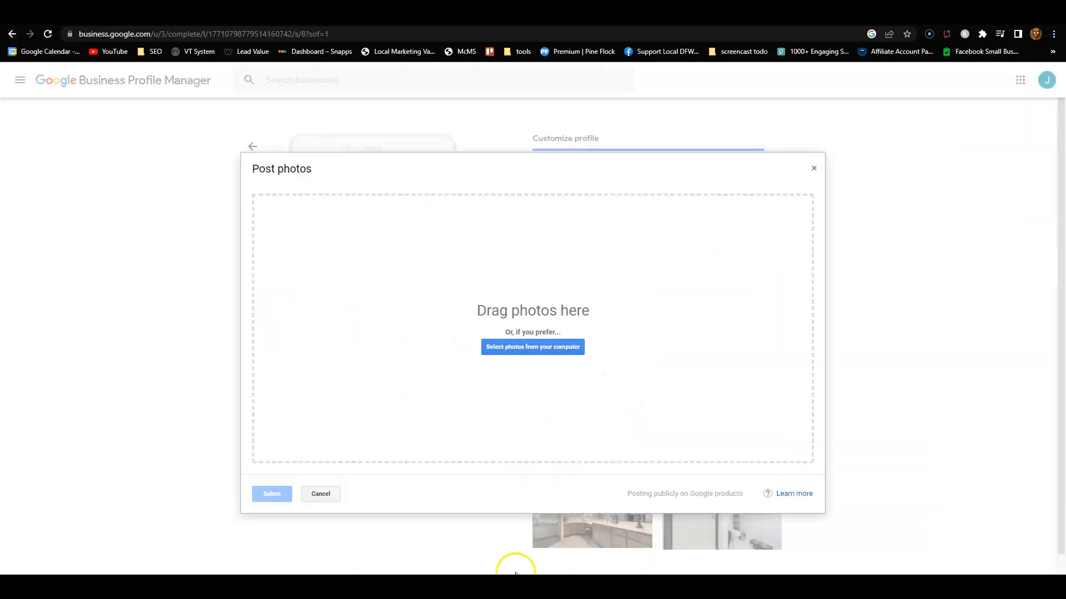
left_click(526, 348)
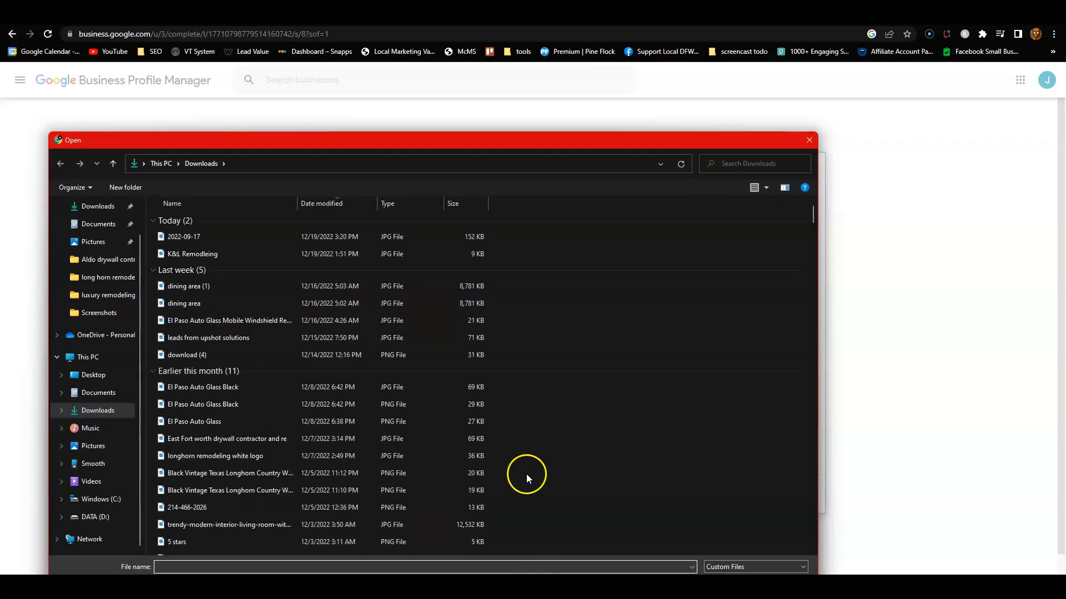
left_click(805, 139)
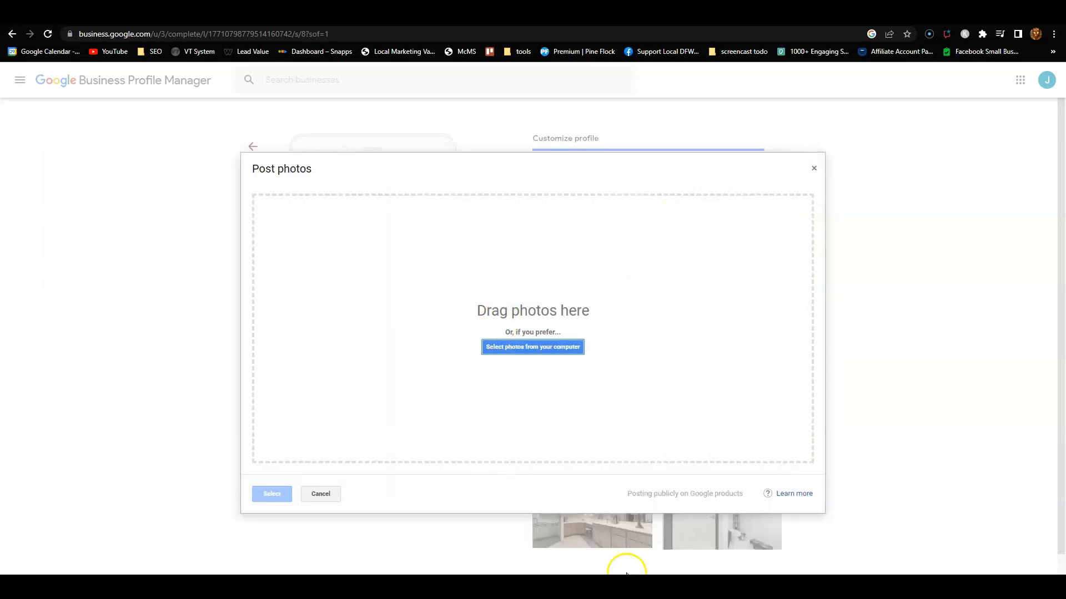
mouse_move(648, 586)
left_click(664, 562)
left_click_drag(817, 433, 591, 319)
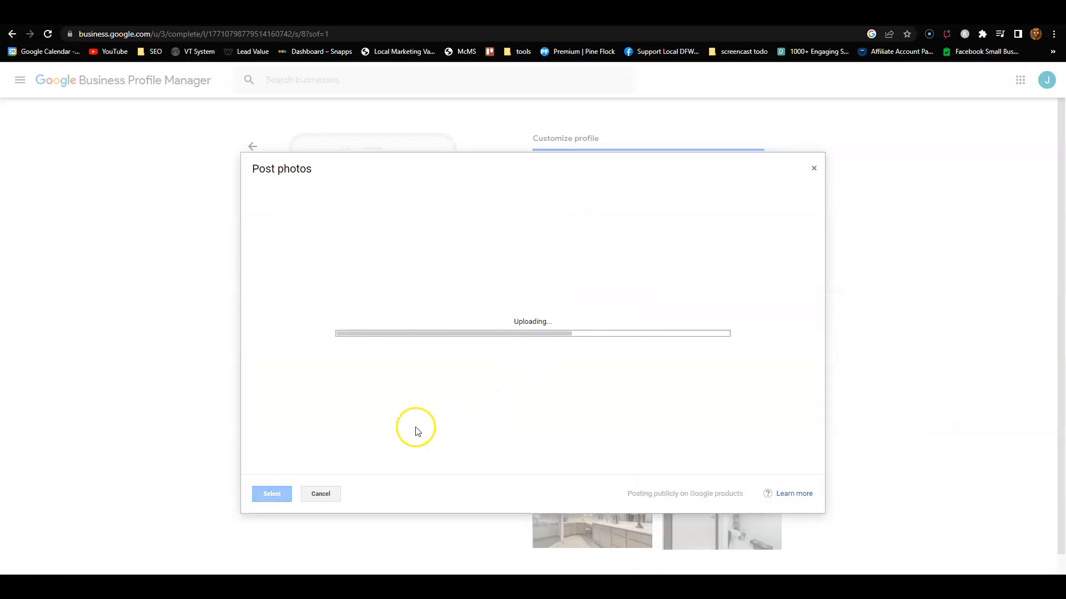
scroll(668, 350, "down", 3)
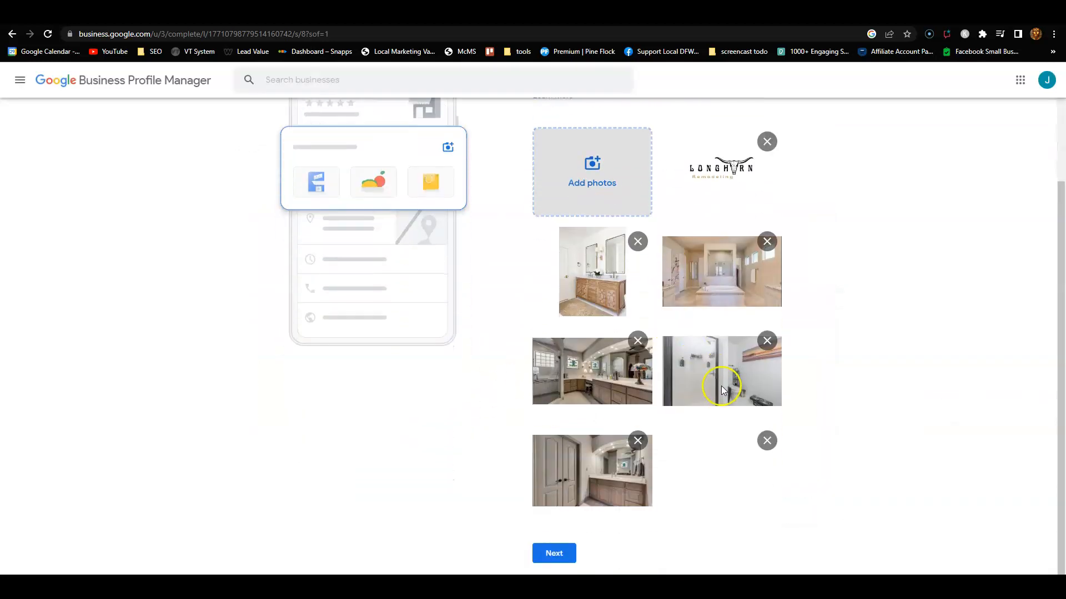
left_click(547, 554)
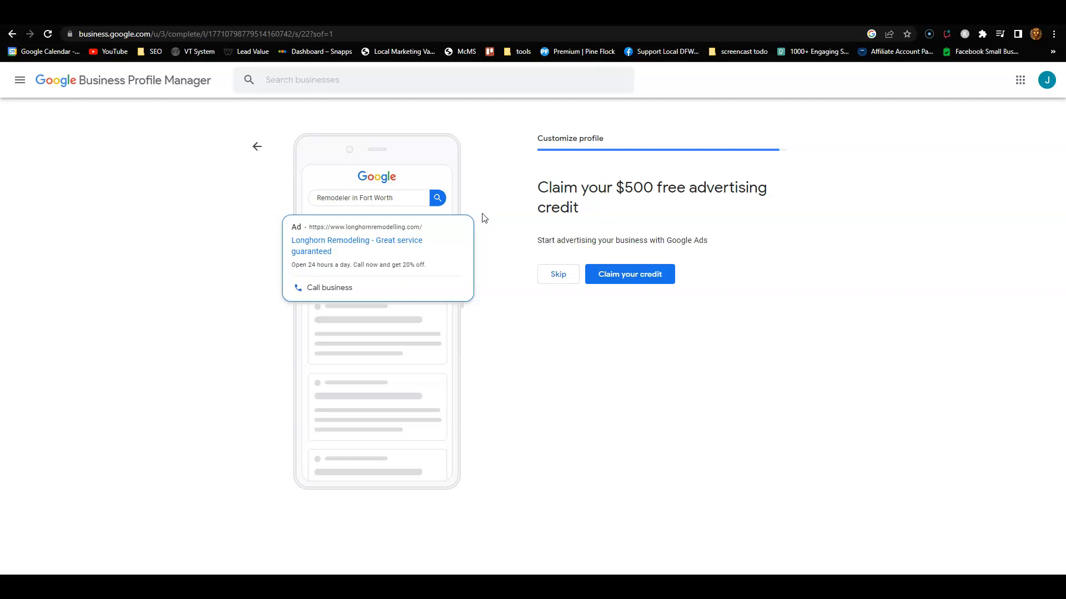
Step: Skip the $500 advertising credit and continue past the verification notice
left_click(559, 274)
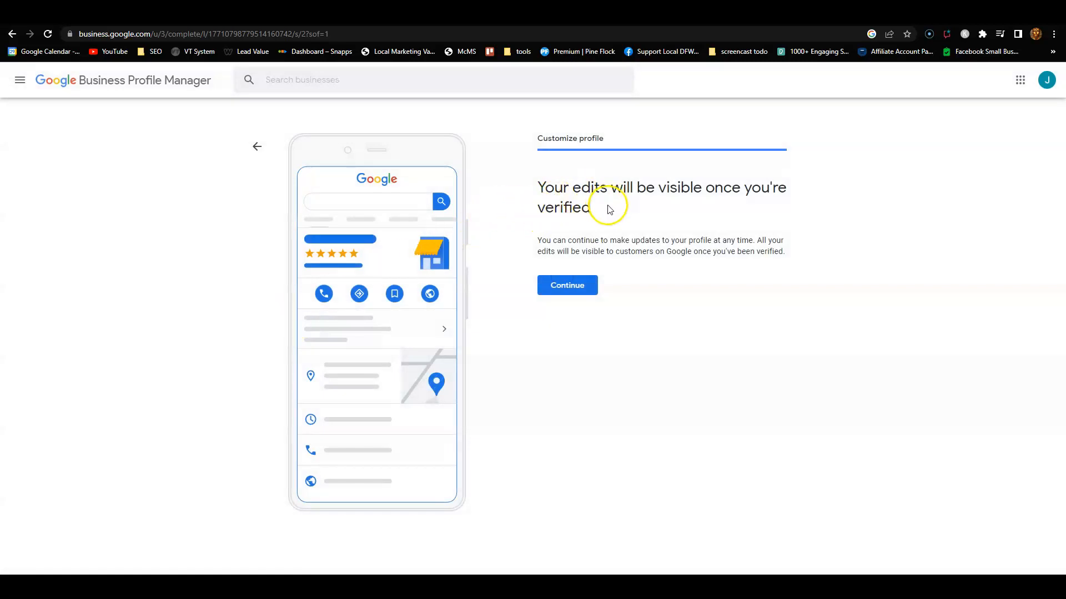
left_click(550, 289)
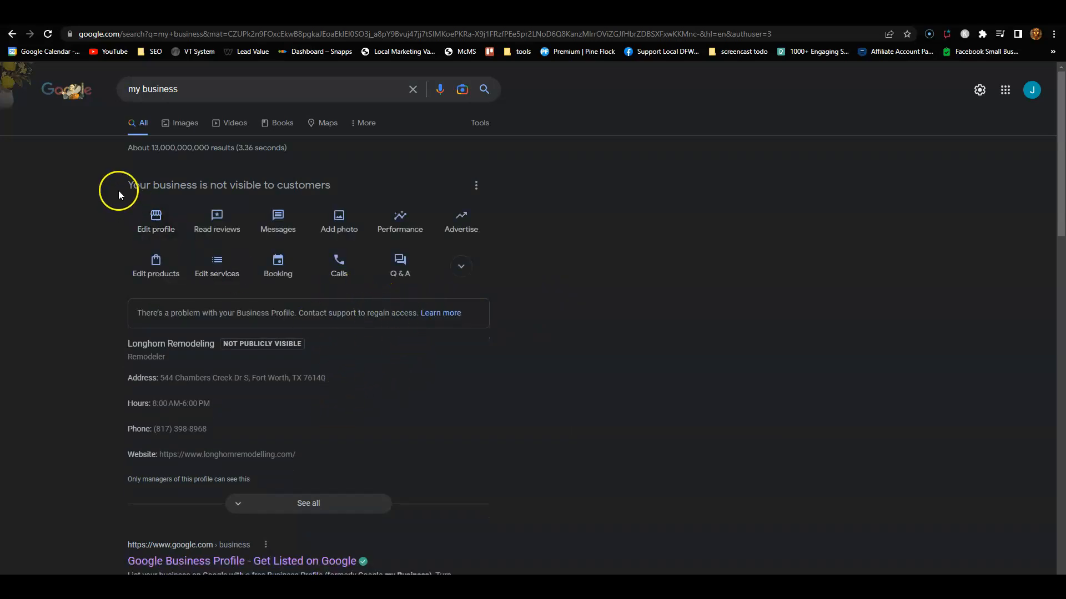
Step: Highlight the not-visible heading and the NOT PUBLICLY VISIBLE badge on the Longhorn Remodeling panel
left_click_drag(119, 191, 333, 222)
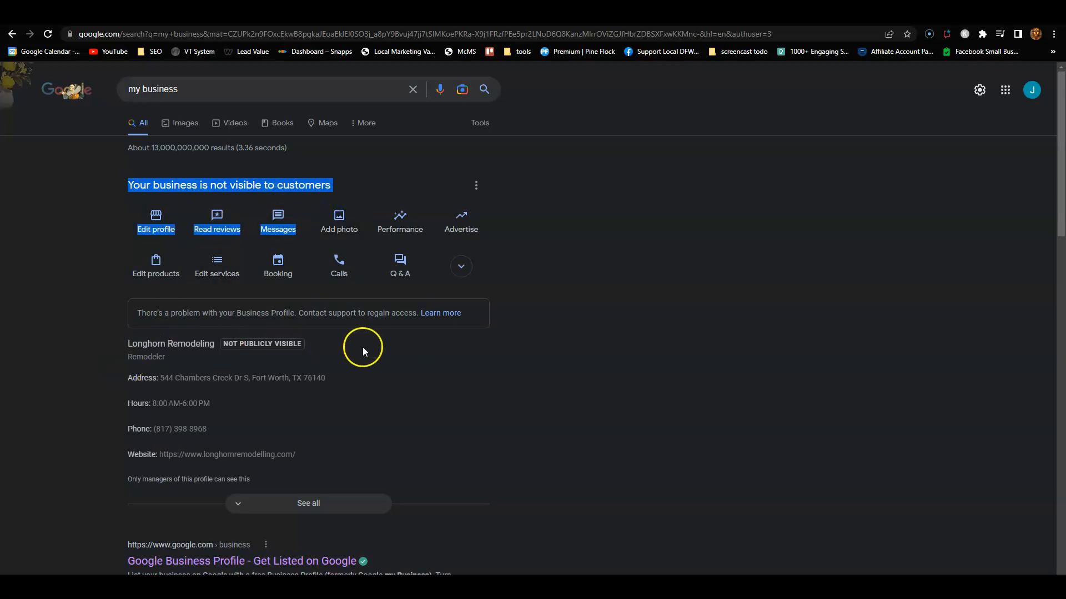
left_click_drag(363, 352, 263, 337)
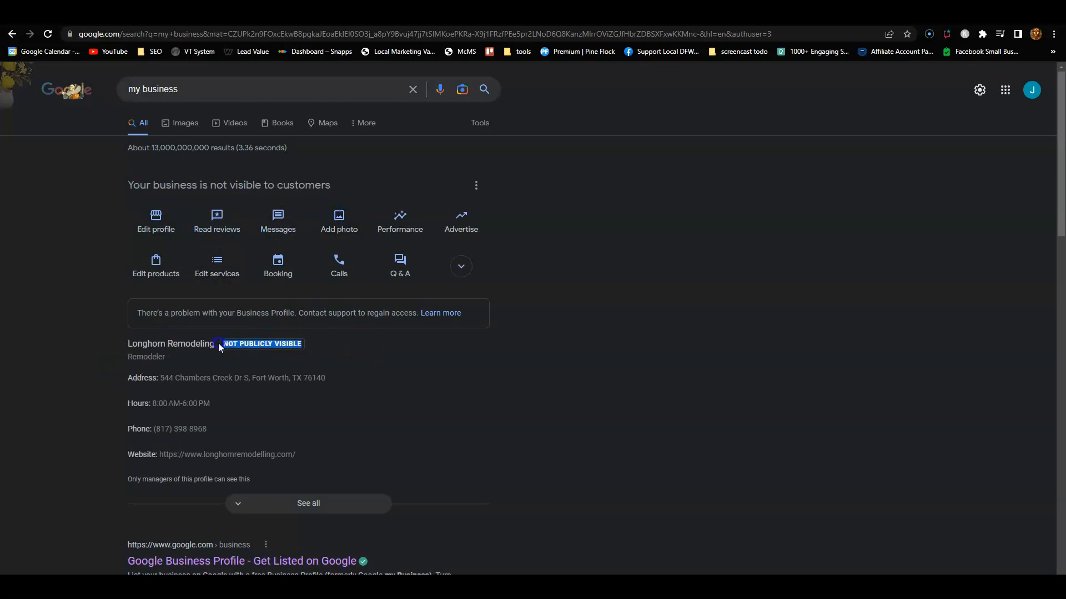
left_click(684, 327)
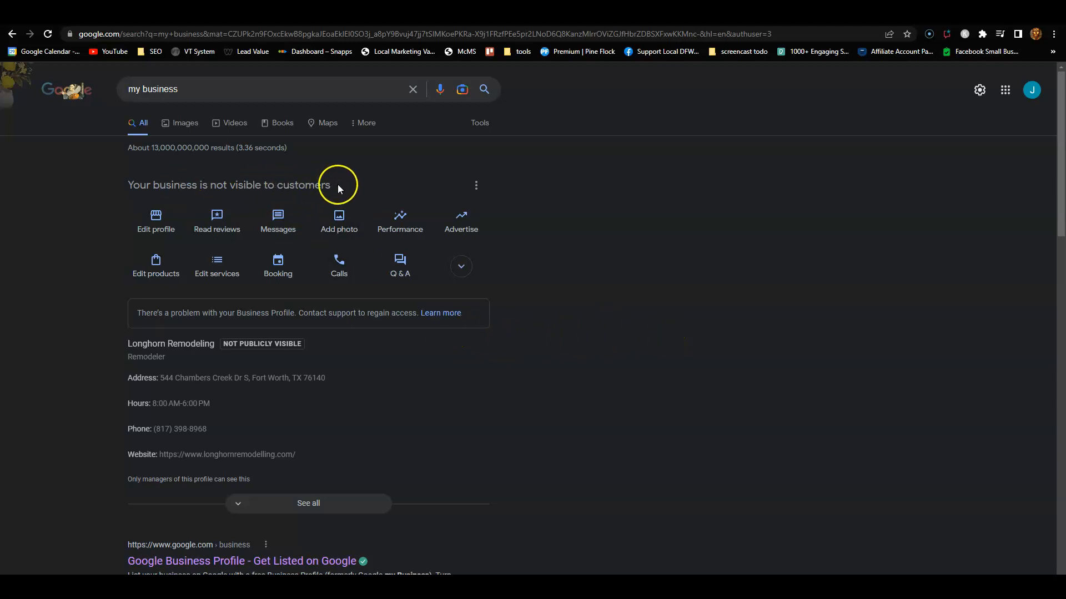
left_click_drag(341, 183, 199, 206)
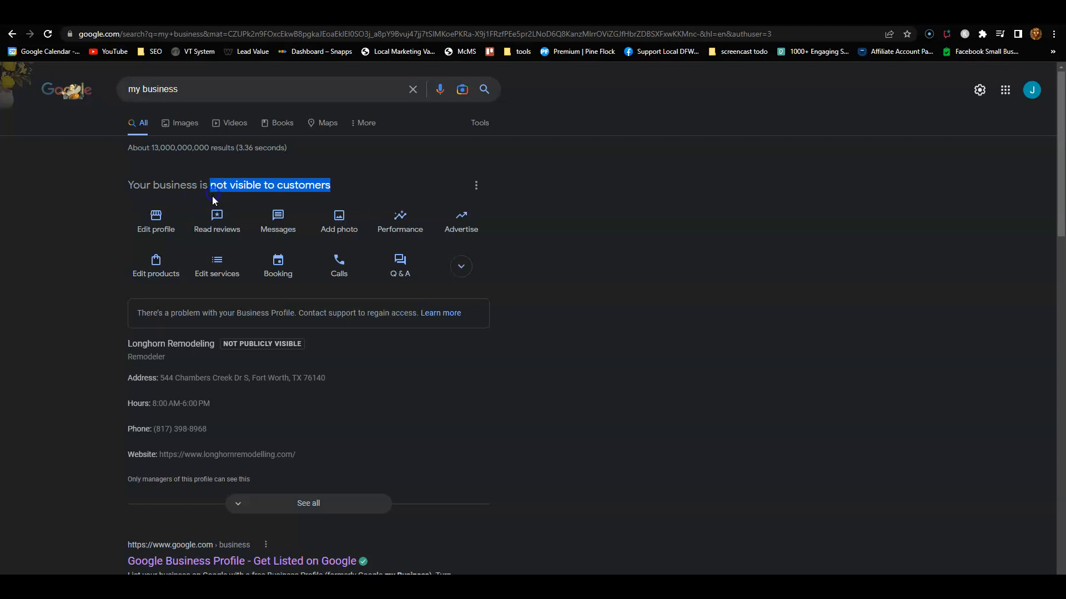
left_click(657, 333)
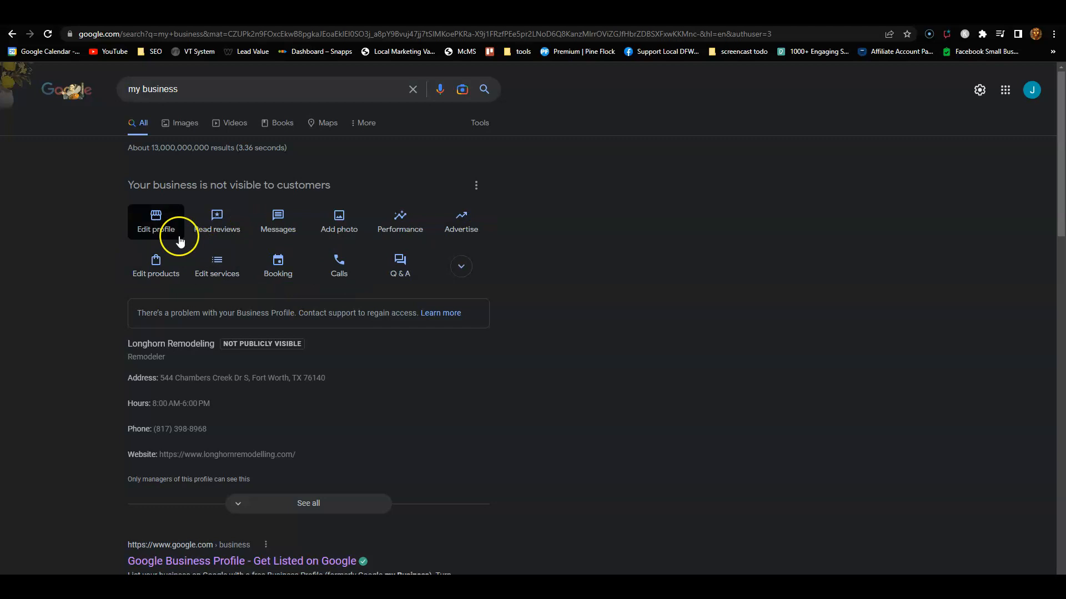
left_click(167, 224)
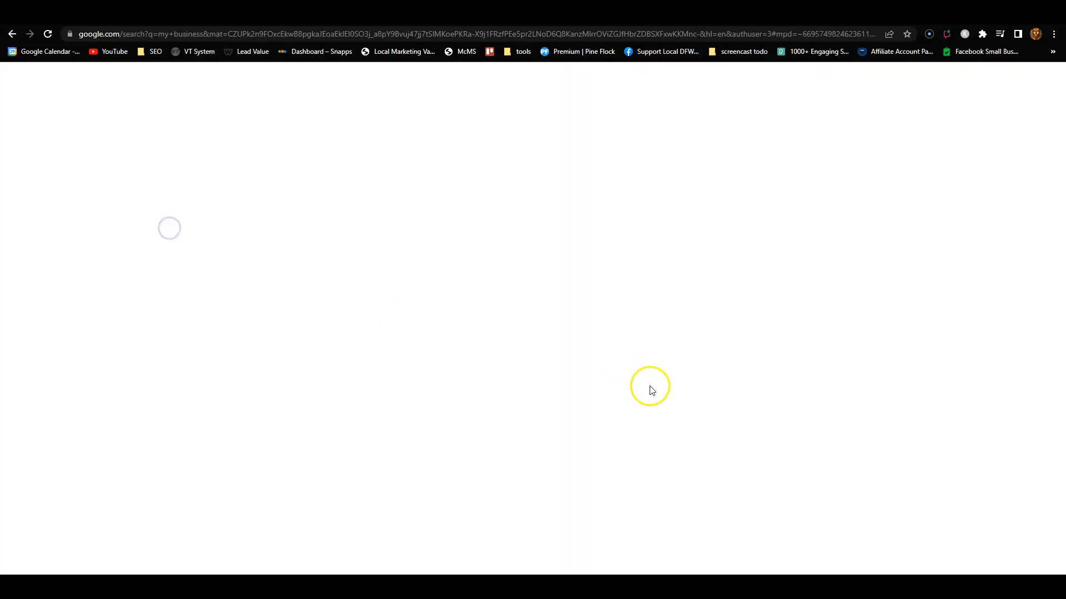
scroll(455, 355, "down", 2)
scroll(458, 358, "down", 3)
scroll(457, 347, "up", 2)
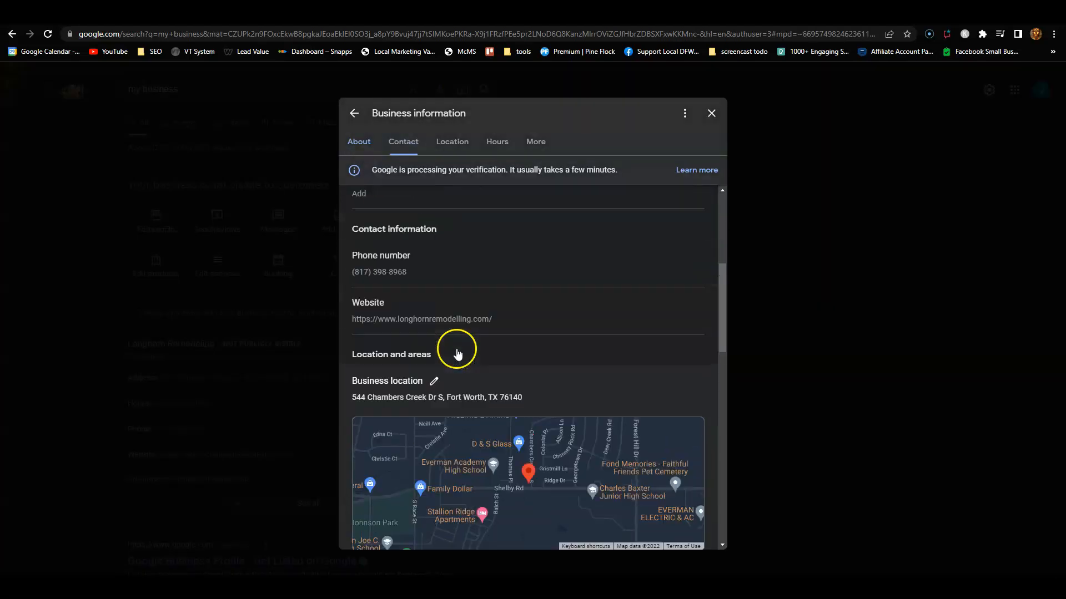
mouse_move(624, 589)
left_click(654, 543)
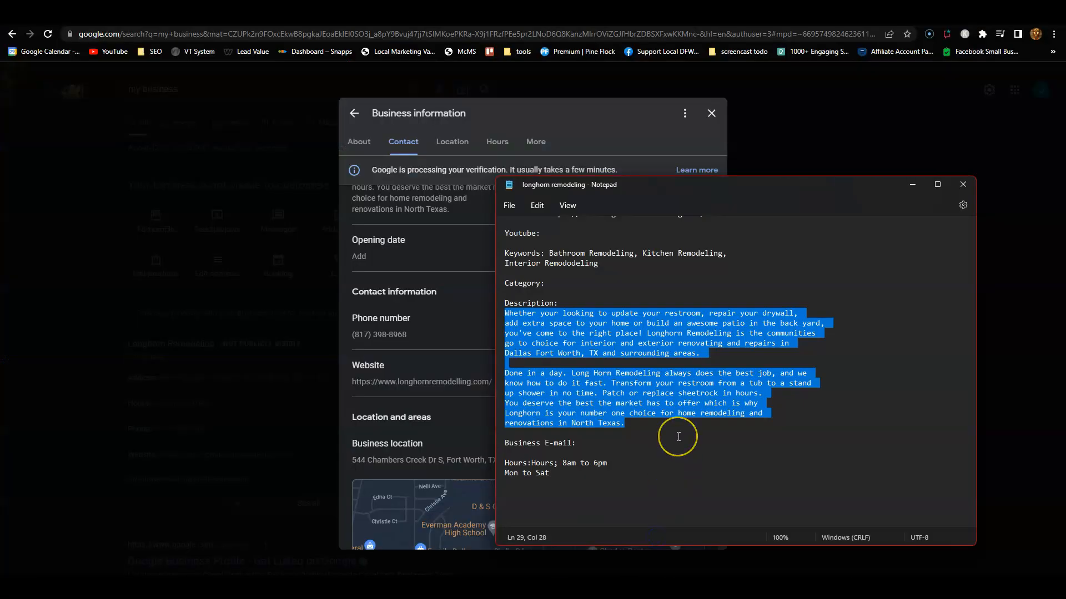
scroll(675, 438, "up", 3)
scroll(678, 438, "up", 1)
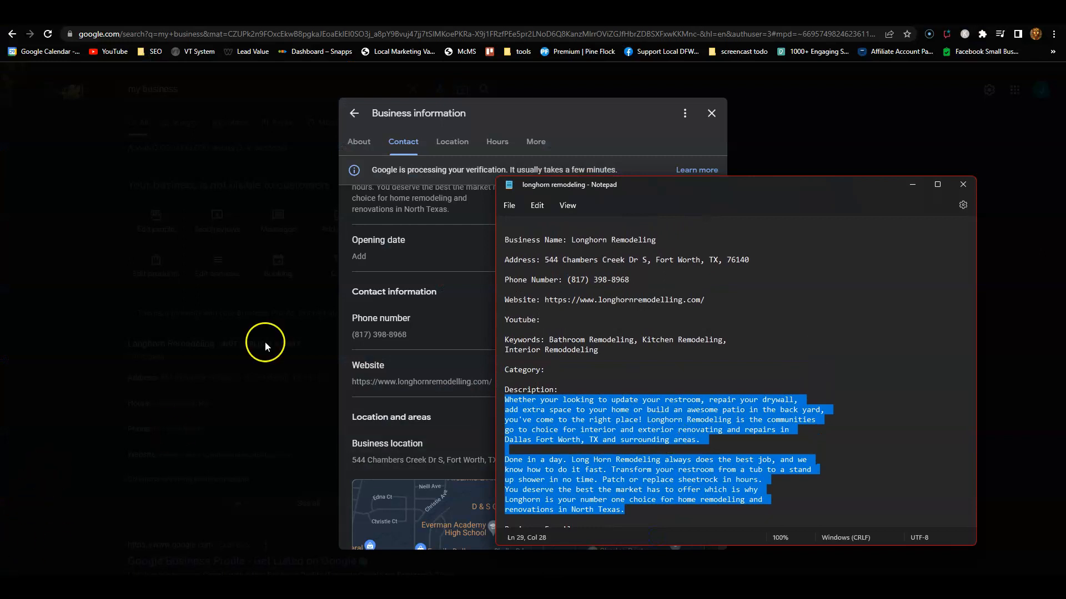
left_click(551, 121)
scroll(427, 381, "down", 5)
scroll(507, 511, "down", 5)
scroll(511, 505, "up", 15)
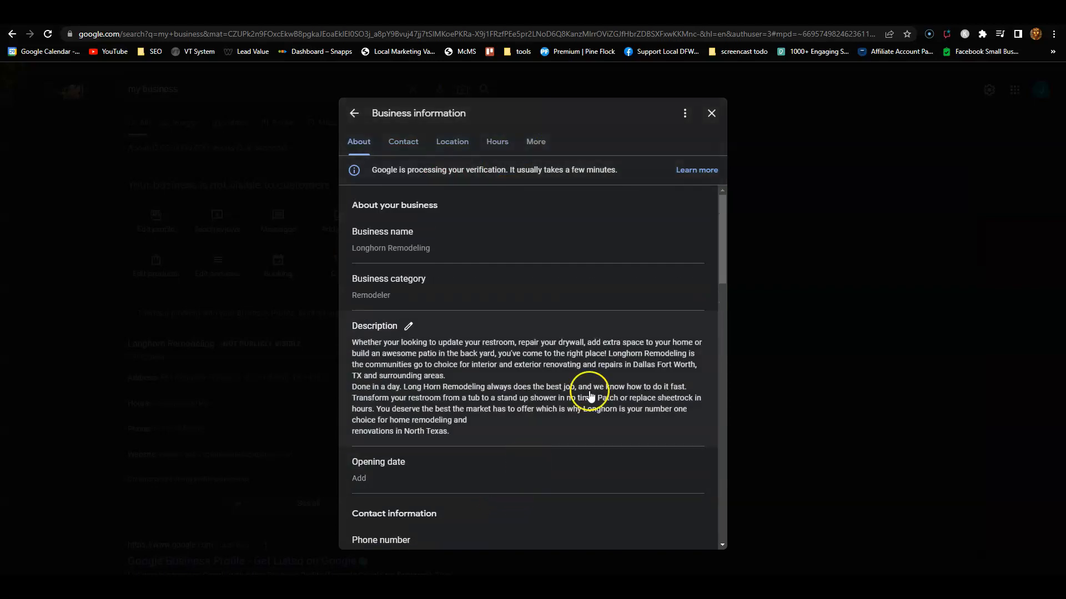
left_click(711, 113)
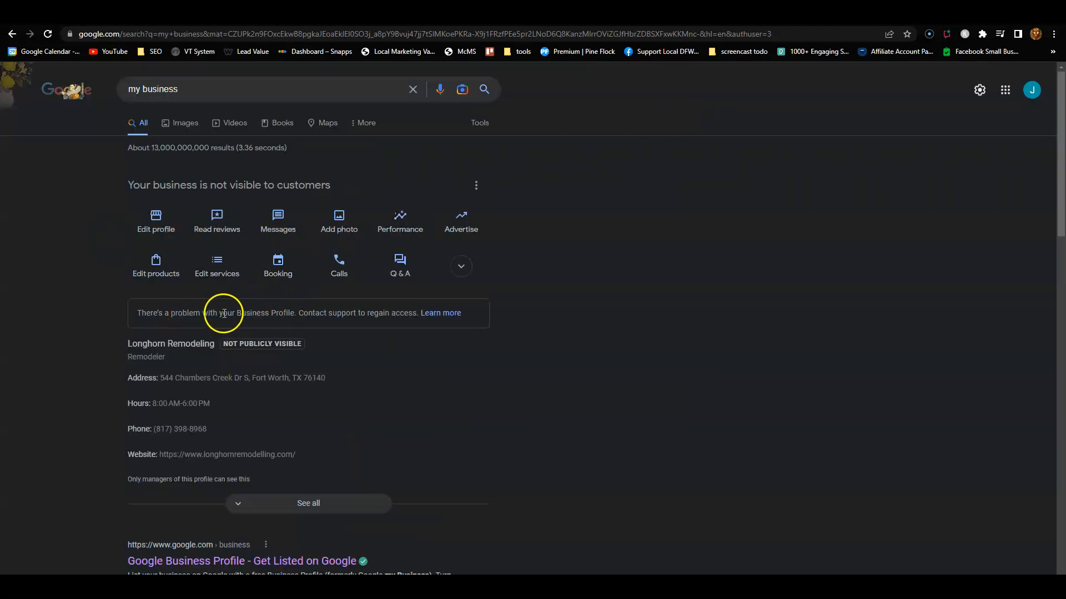
left_click(319, 221)
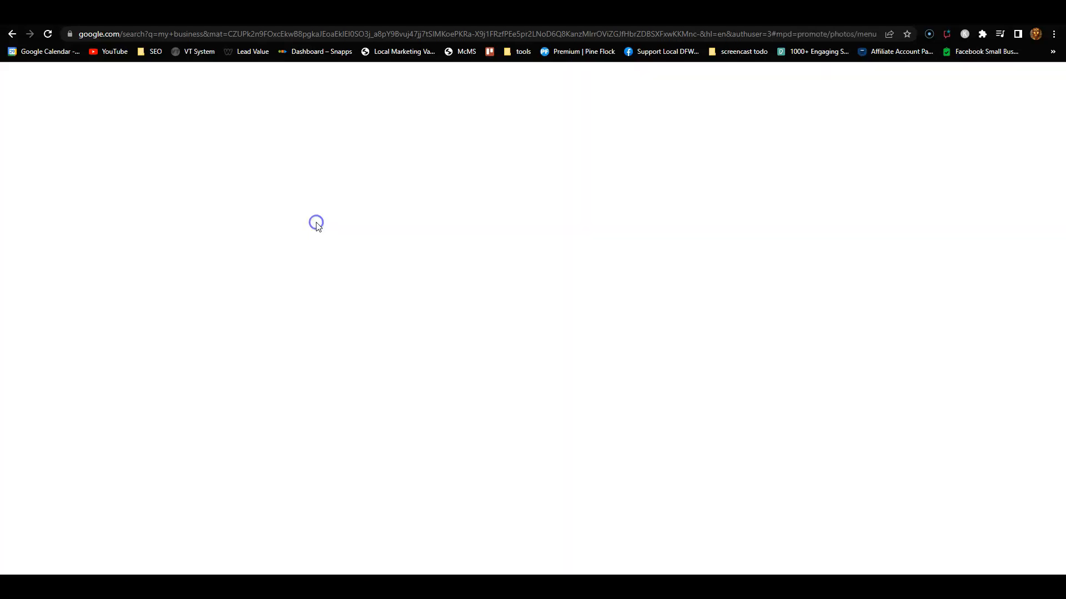
left_click(623, 177)
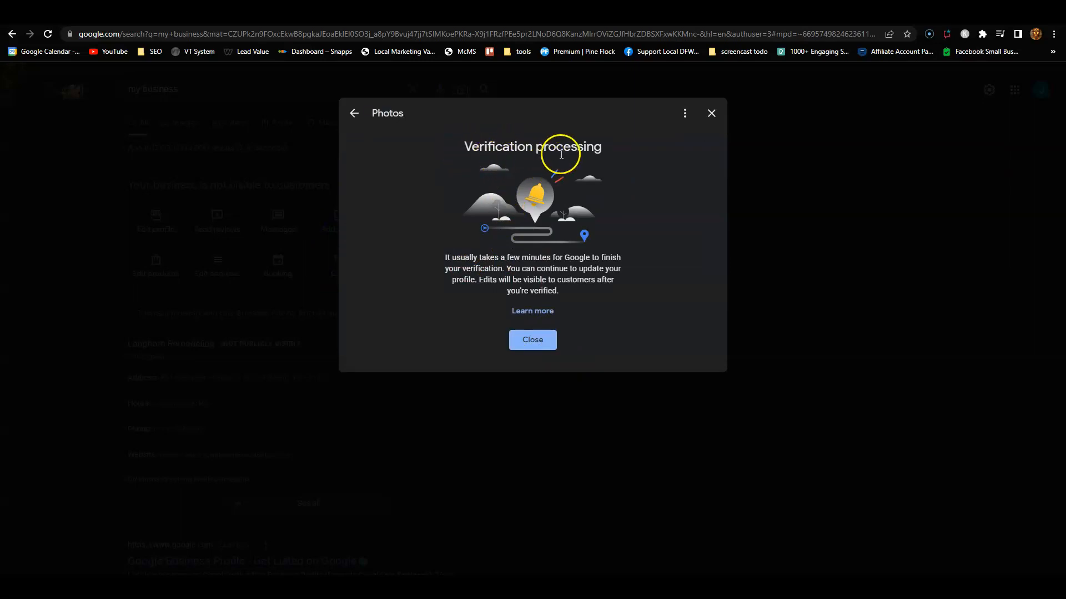
left_click(531, 344)
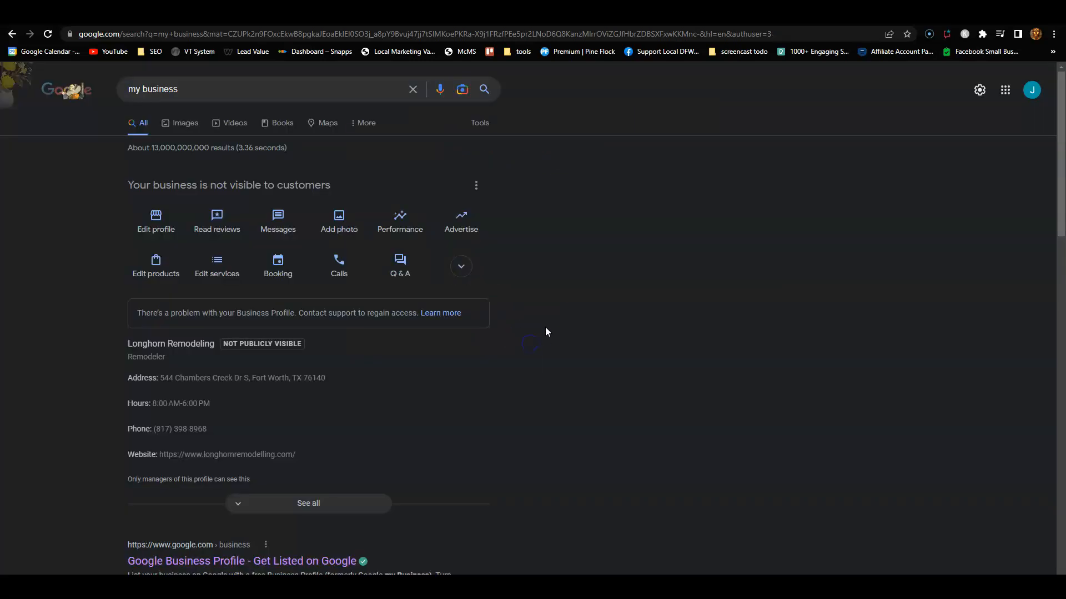
left_click(463, 236)
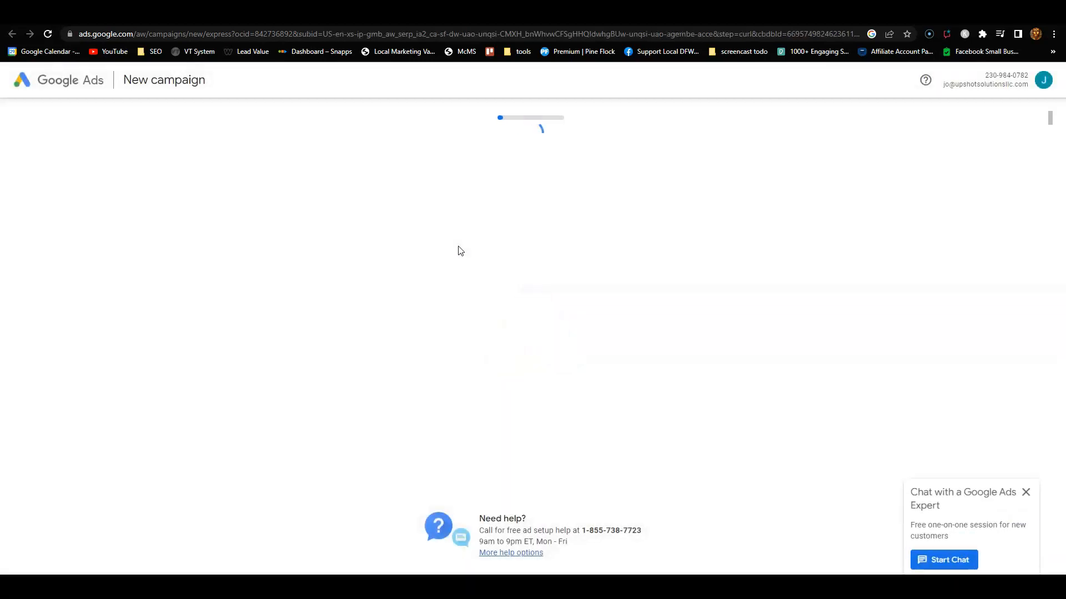
left_click(453, 12)
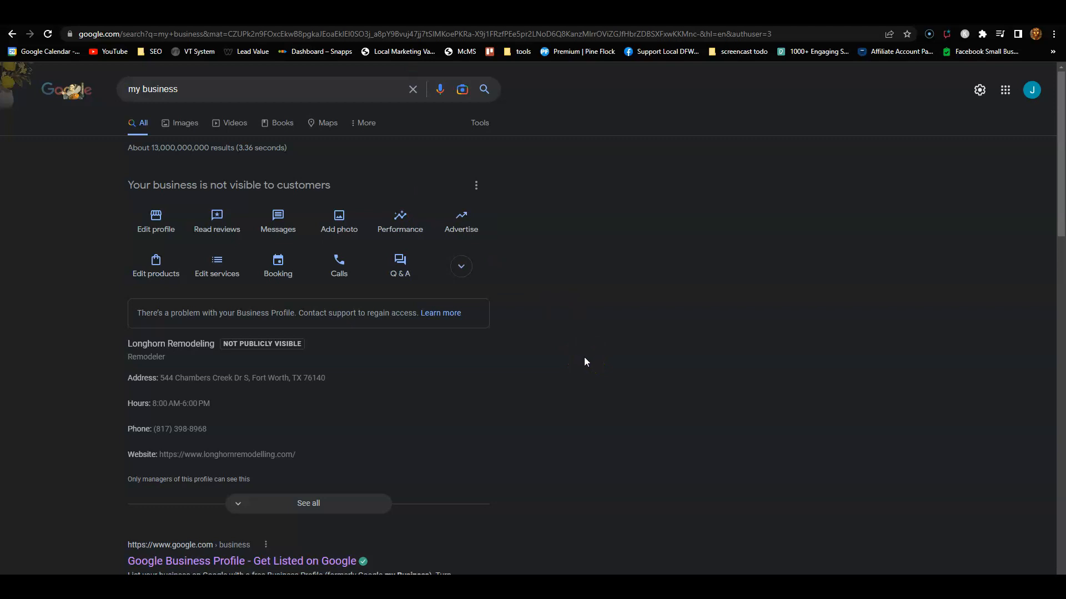
Step: Expand the profile actions, review the Website field in Edit profile, then close the editor
left_click(460, 275)
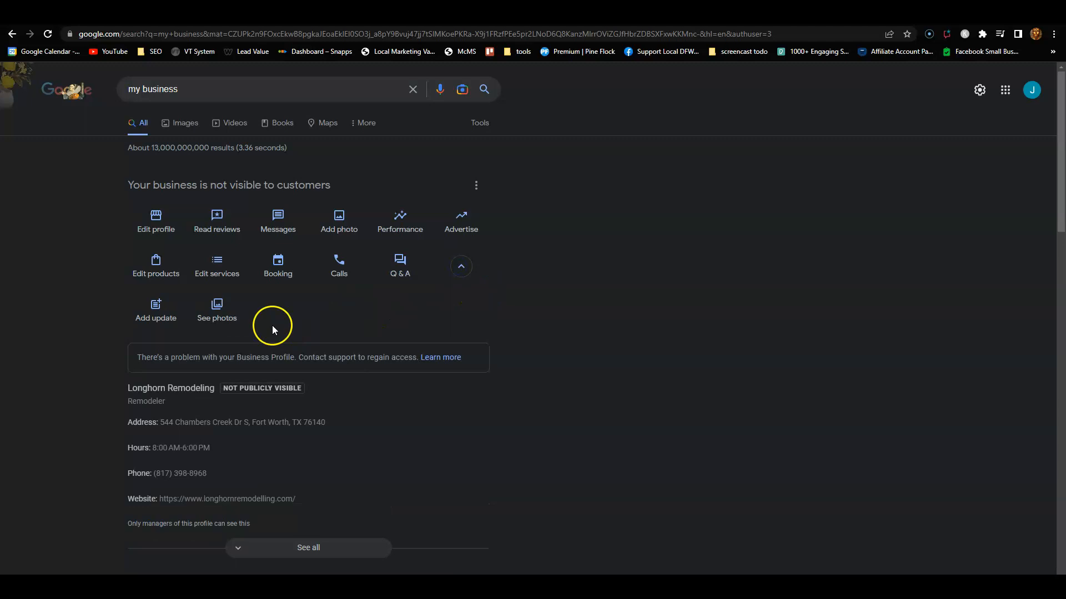
left_click(167, 223)
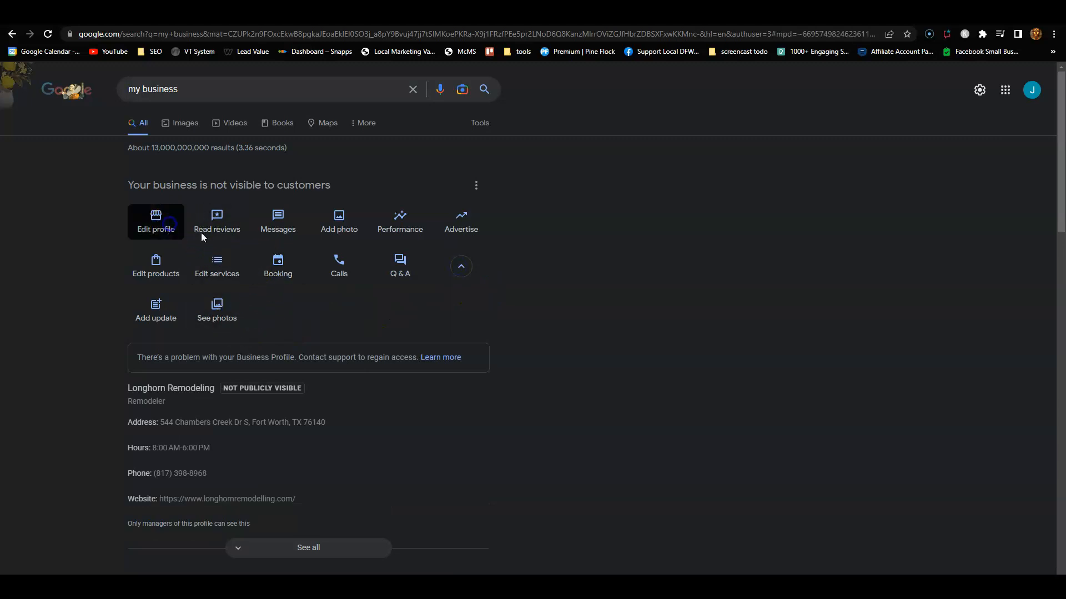
scroll(419, 305, "down", 2)
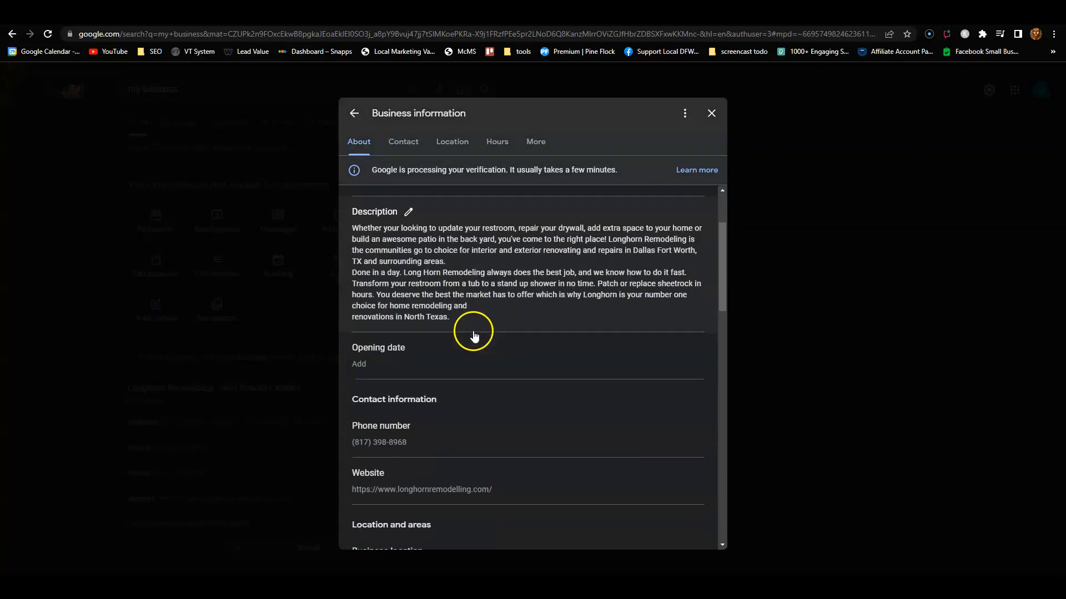
scroll(473, 334, "down", 4)
left_click(395, 257)
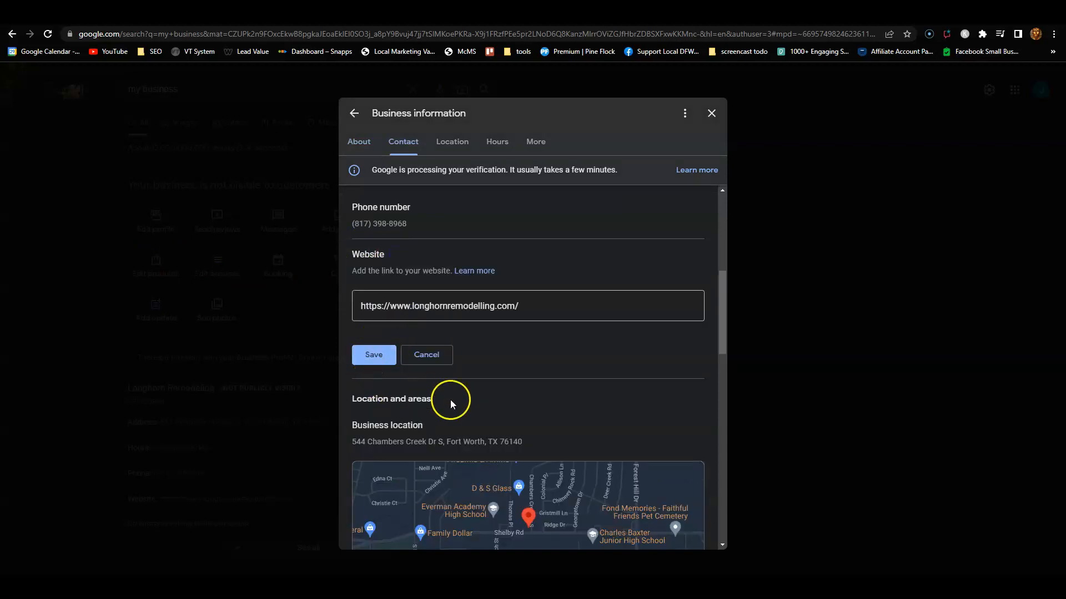
scroll(501, 396, "up", 1)
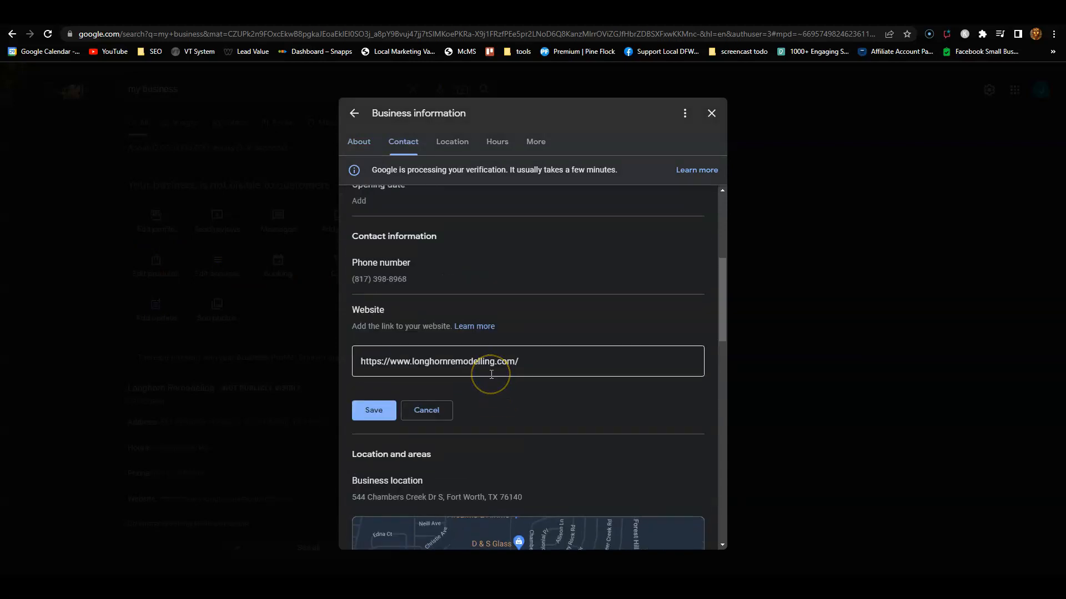
left_click(489, 384)
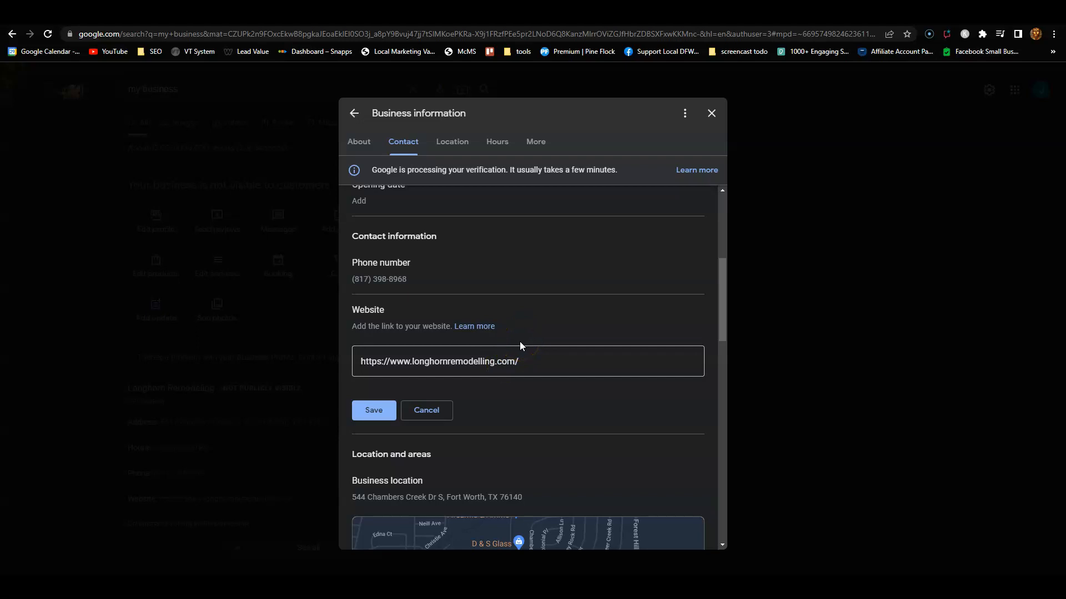
scroll(521, 319, "up", 5)
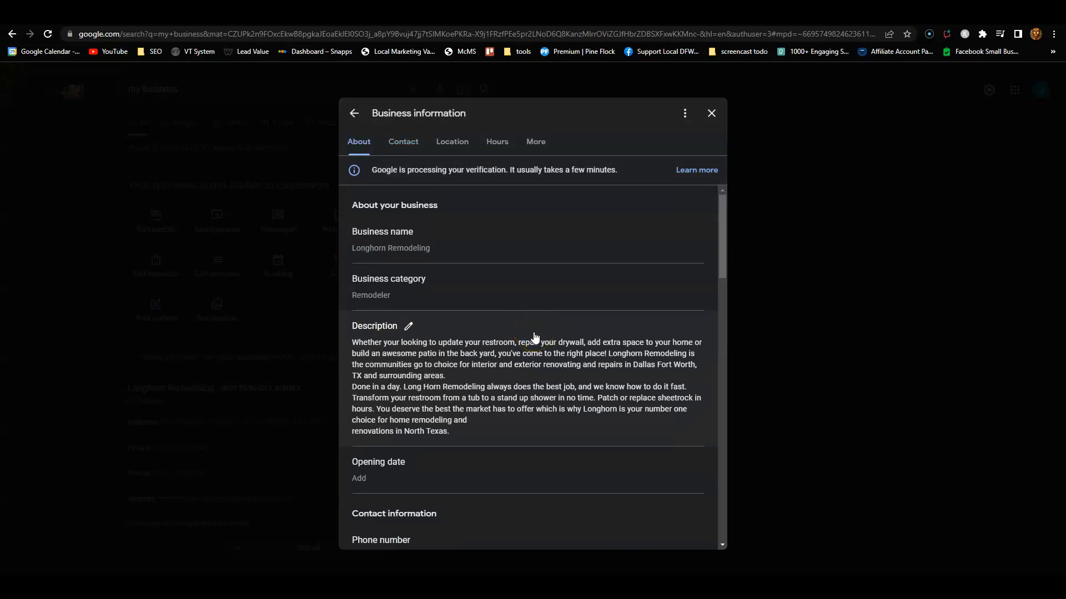
left_click(710, 116)
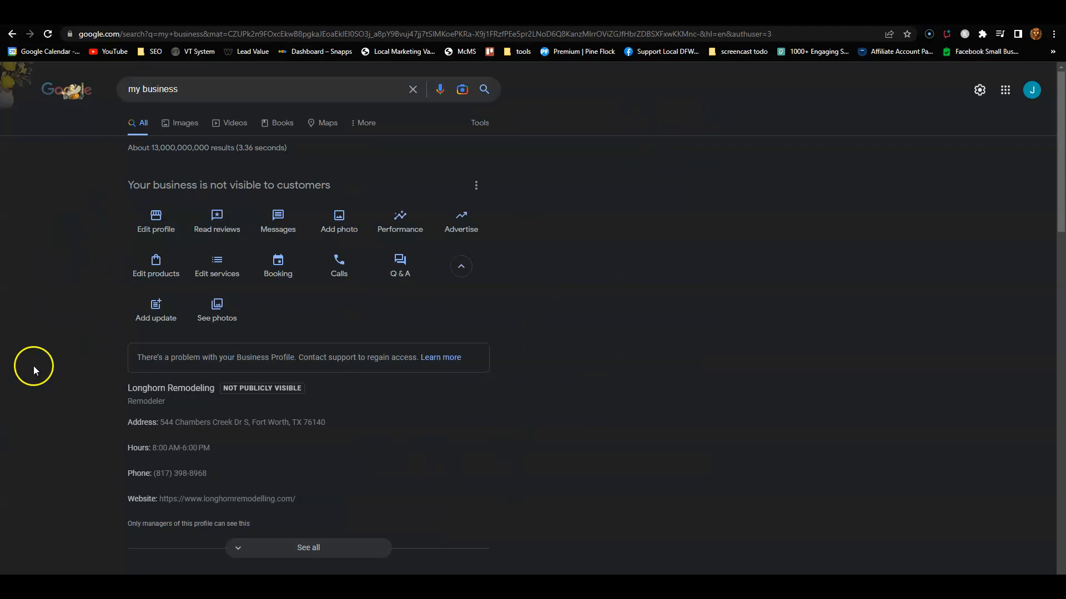
left_click(161, 234)
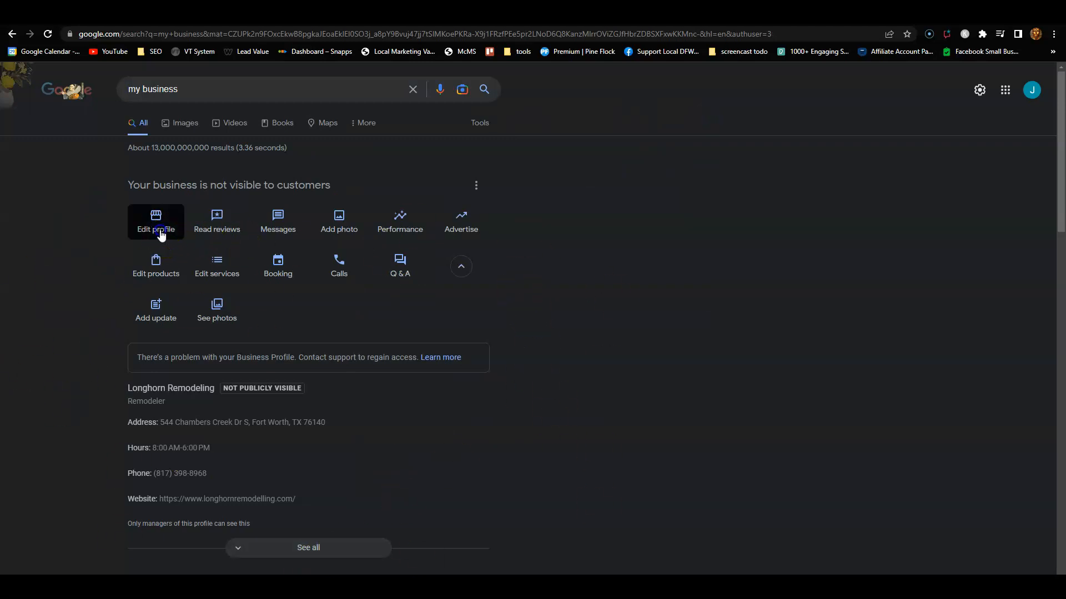
scroll(487, 357, "down", 5)
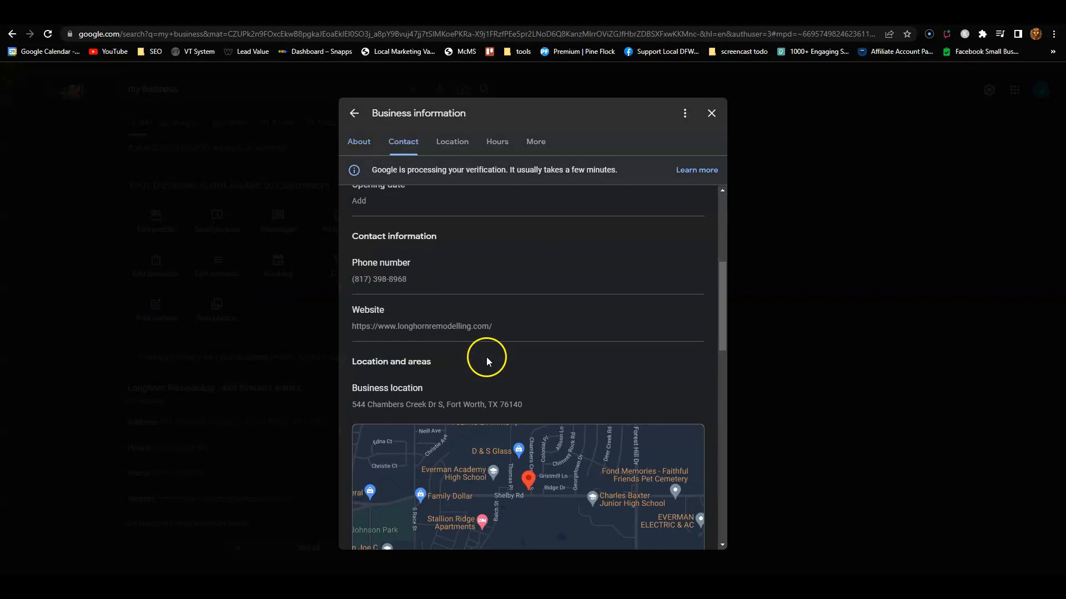
scroll(403, 332, "down", 2)
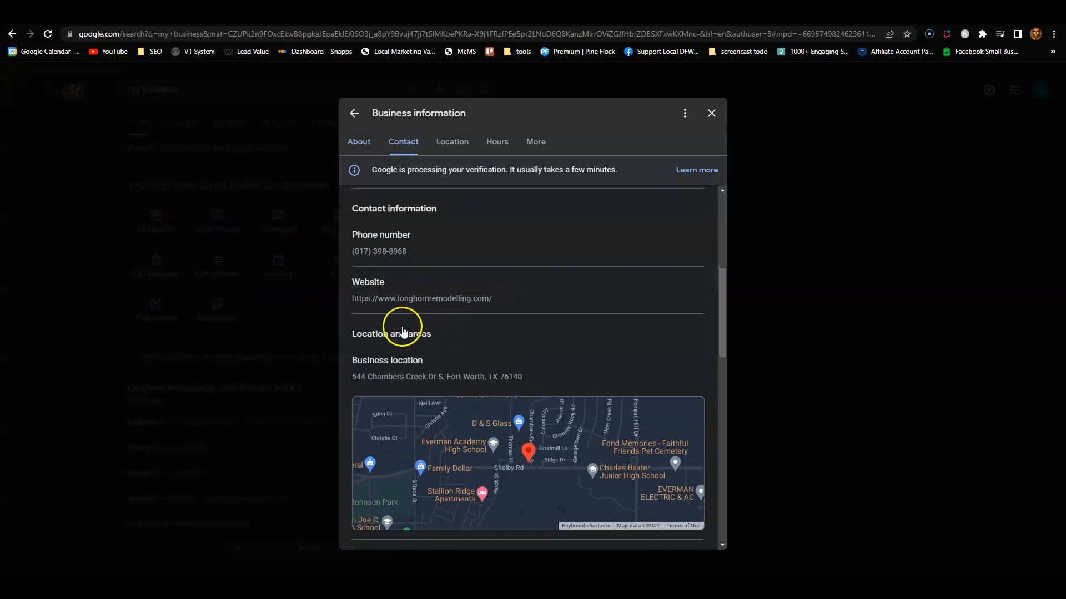
scroll(404, 332, "down", 1)
left_click(392, 255)
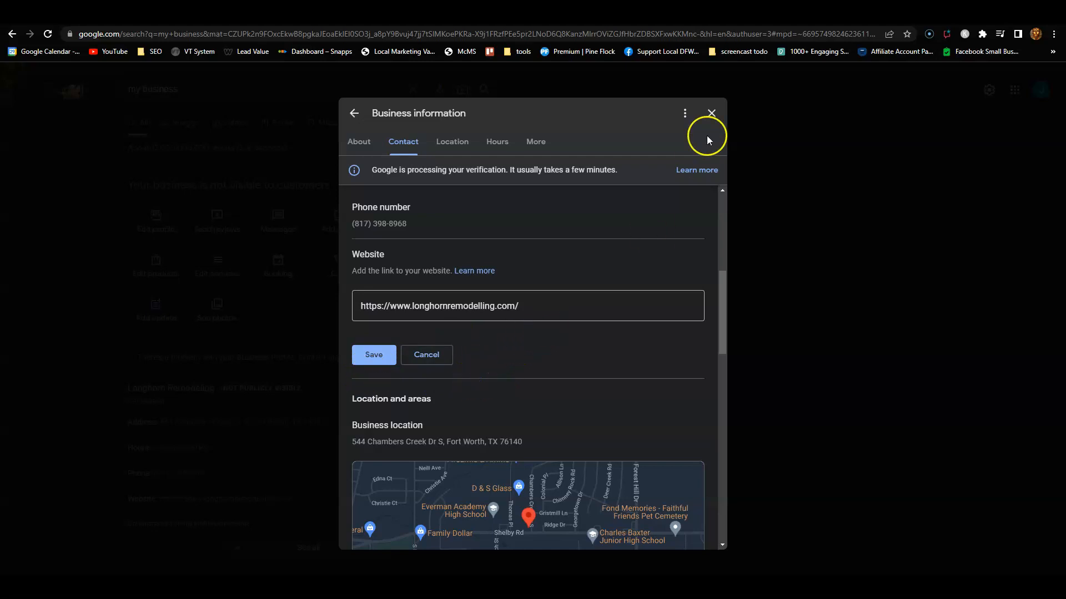
left_click(711, 114)
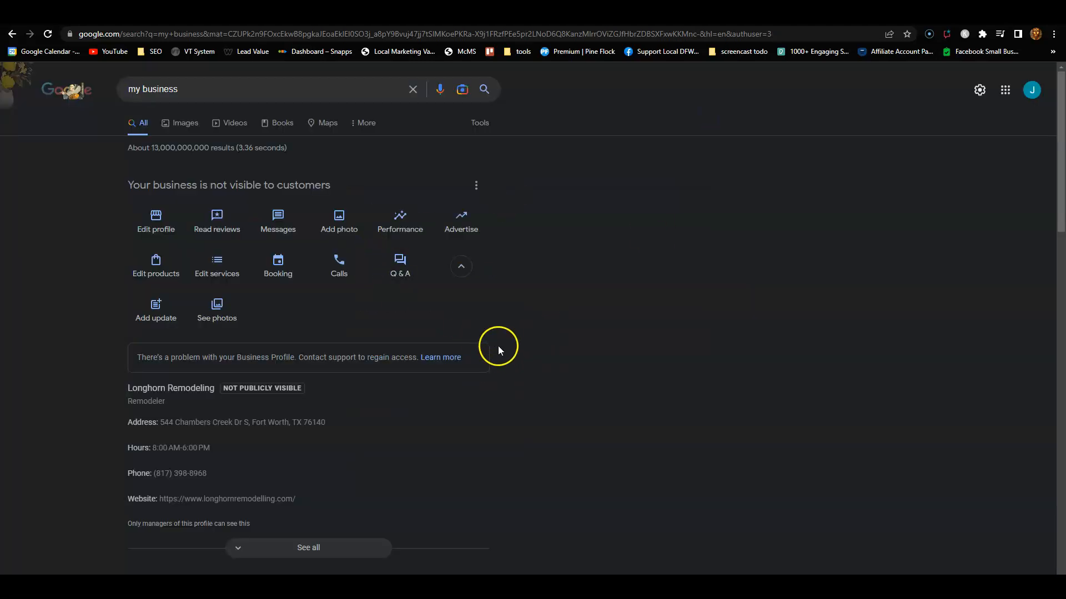